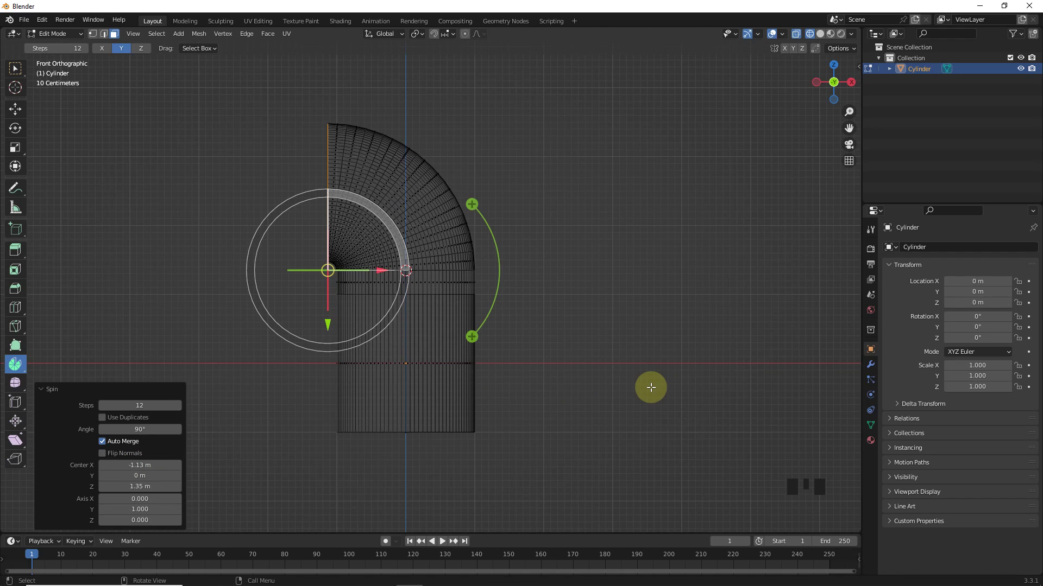
- Extrude the elbow's open end face 0.35 m outward and snap the 3D cursor to it
left_click(15, 111)
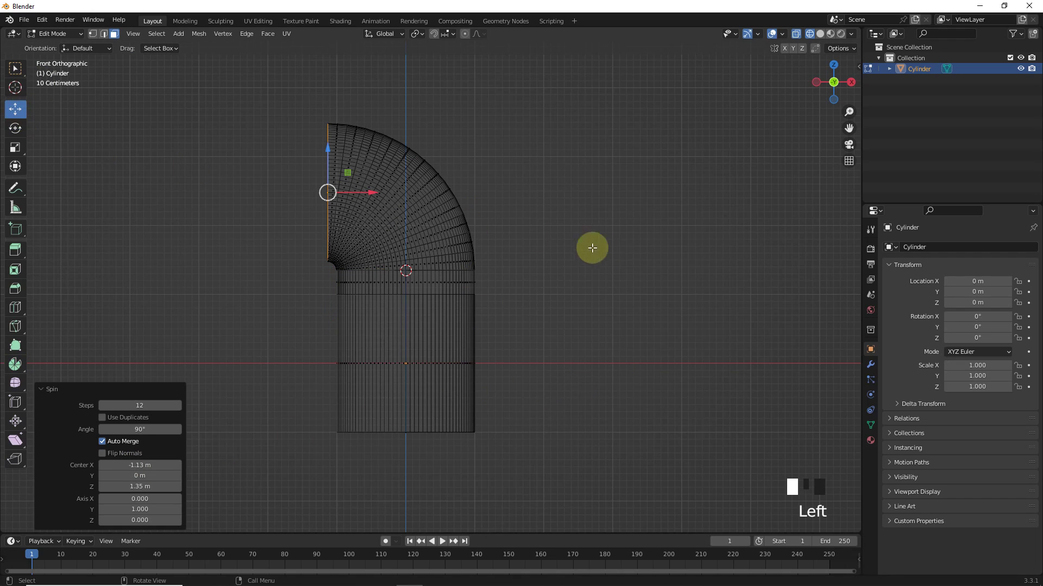
key("e")
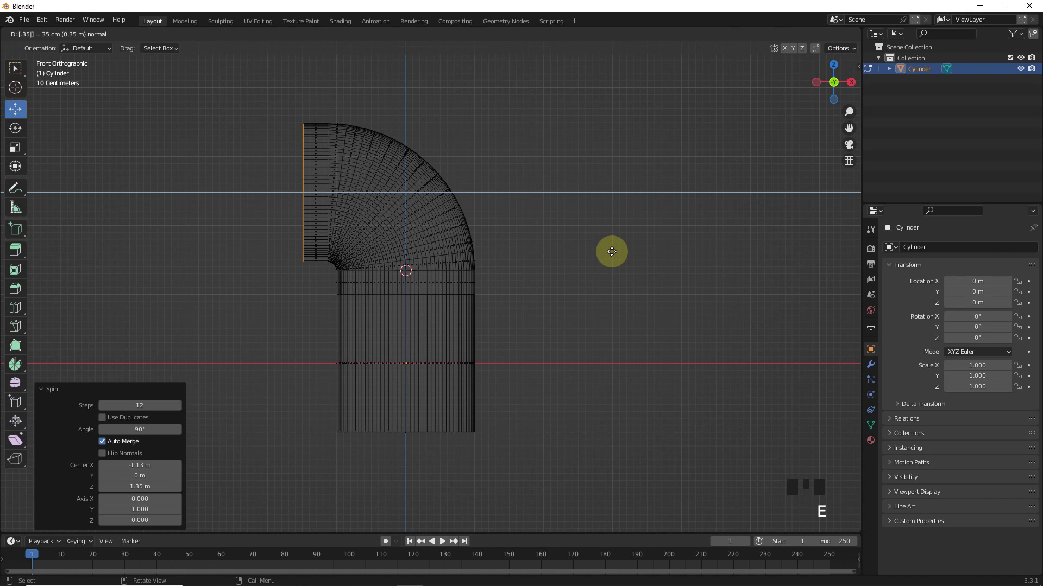
left_click(611, 251)
middle_click_drag(491, 195, 615, 256, "shift")
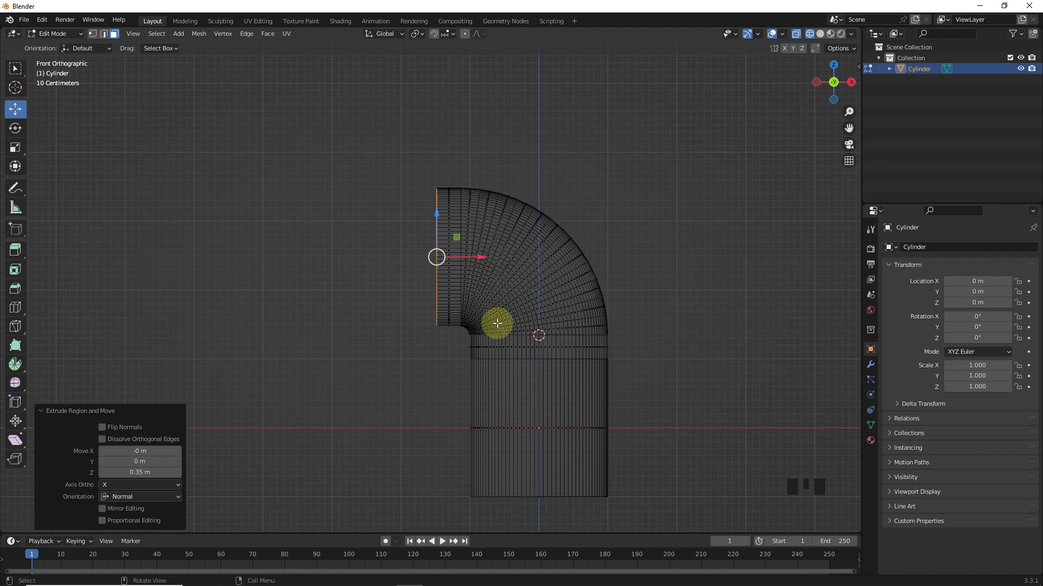
left_click(16, 365)
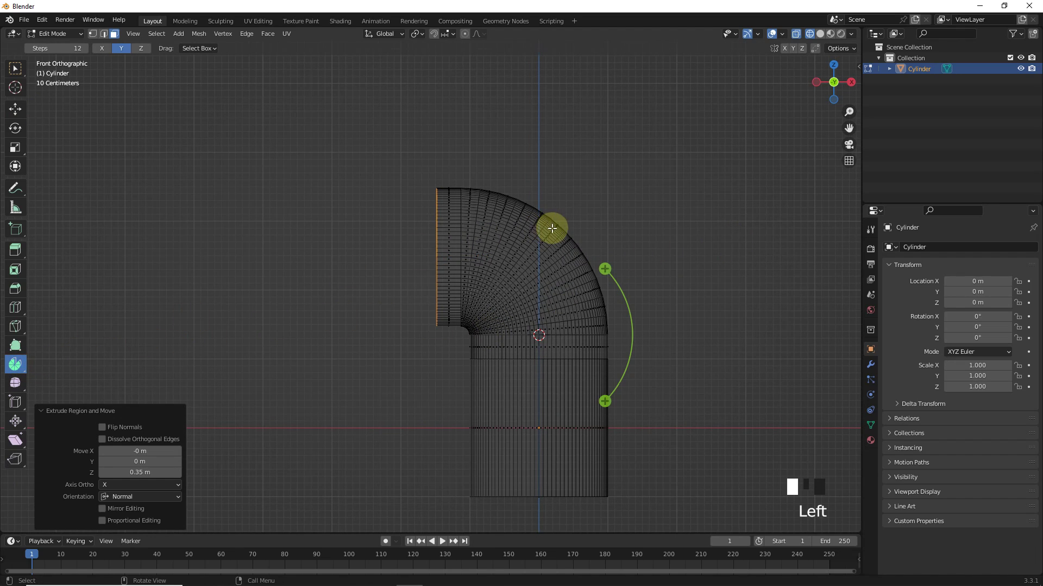
key("shift+s")
left_click(537, 300)
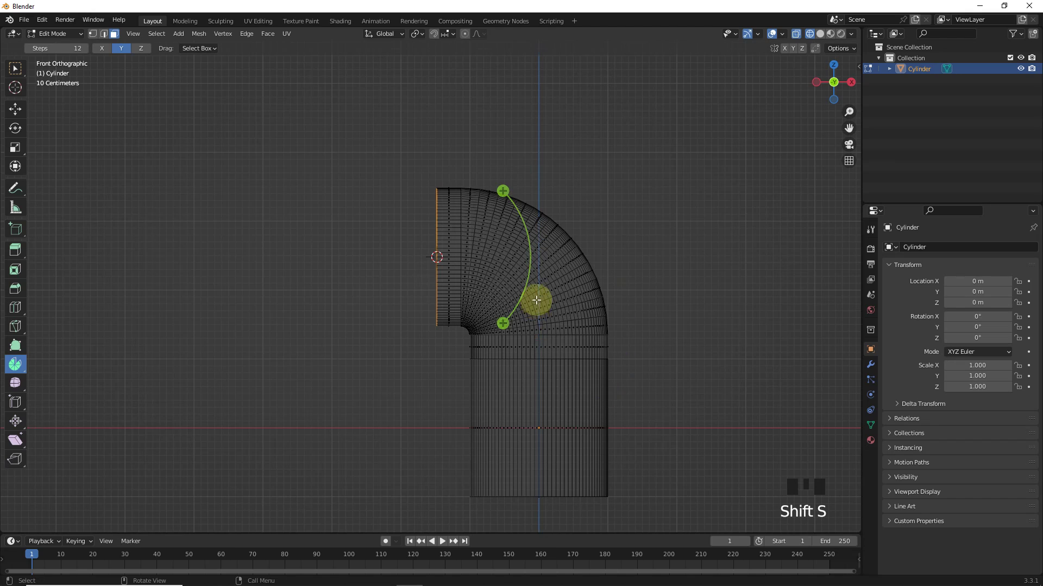
- Spin the end face by -90° around a center at Z 3.61 m to form an upward-turning elbow
left_click_drag(507, 191, 551, 320)
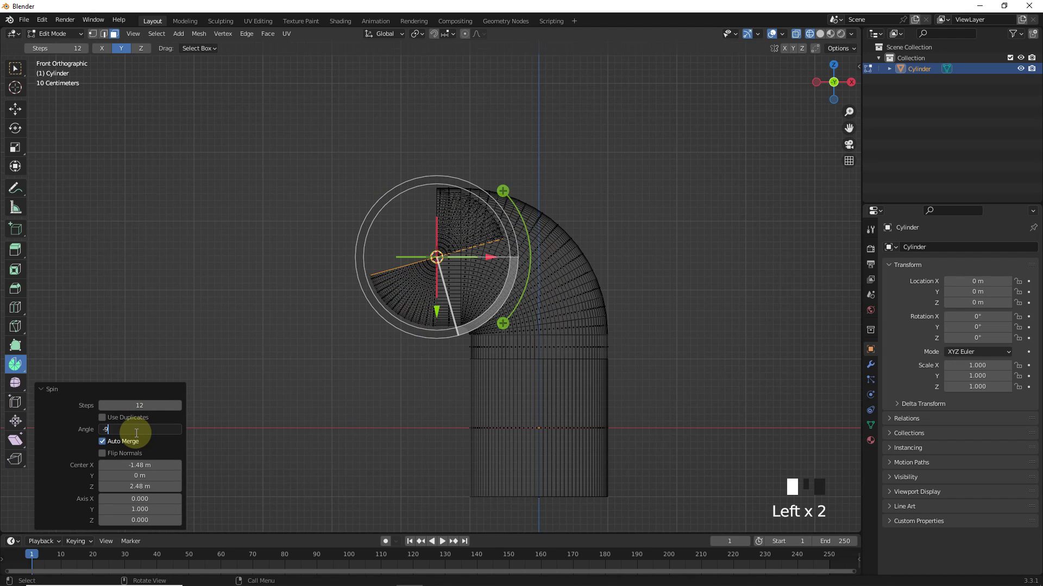
type("0")
key("Return")
left_click_drag(135, 468, 172, 486)
right_click(136, 469)
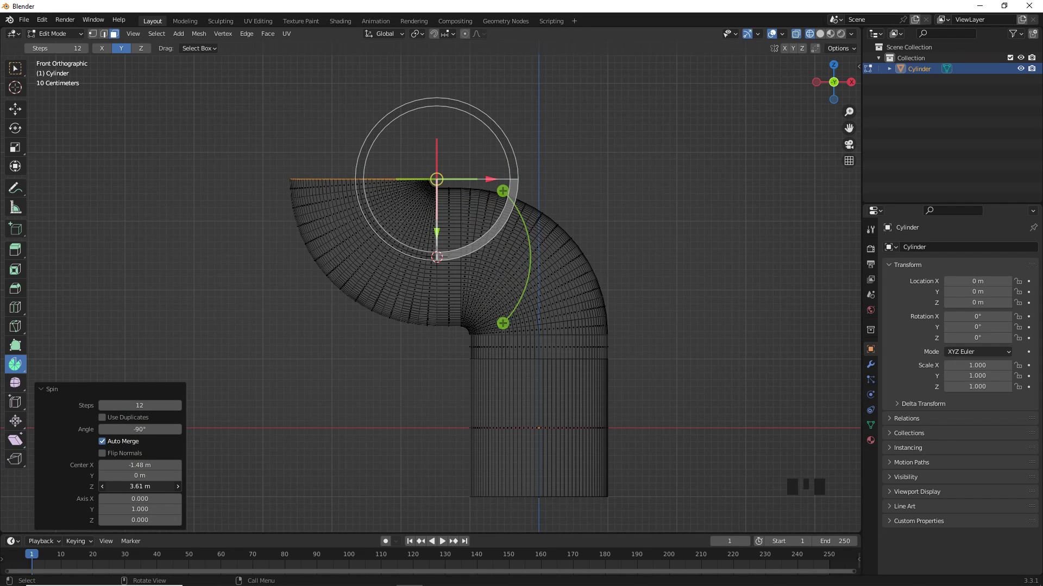
- Extrude the new elbow's end face about 6.41 m upward and snap the 3D cursor to it
left_click(15, 111)
middle_click_drag(617, 287, 613, 253, "shift")
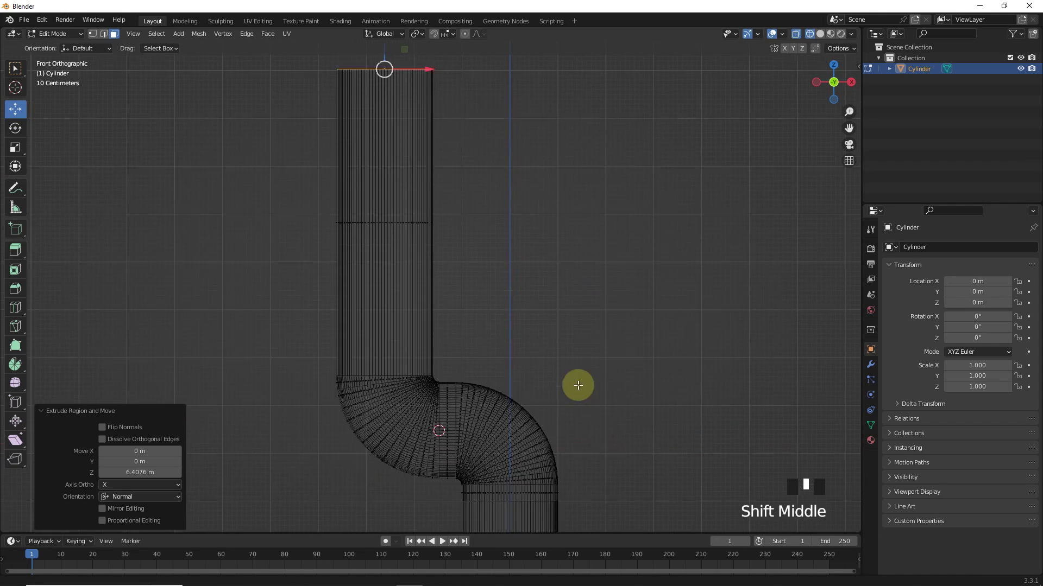
scroll(575, 384, "down", 2)
left_click(391, 117)
key("shift+s")
left_click(15, 365)
- Spin the top face of the straight pipe by -90°, shifting the spin center along X just past the pipe's inner wall
left_click(457, 70)
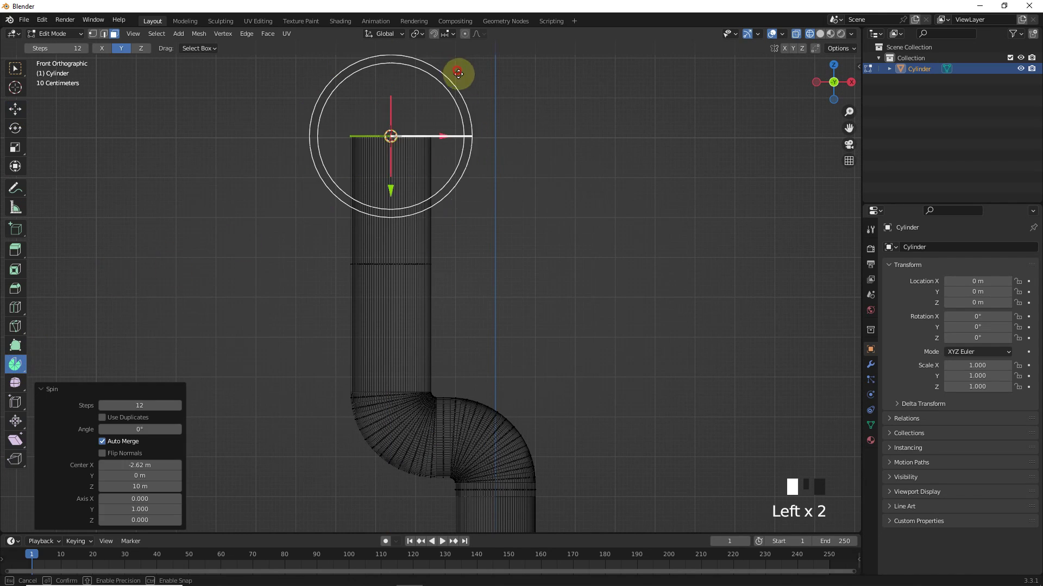
left_click_drag(140, 427, 140, 427)
left_click(141, 430)
scroll(426, 177, "up", 5)
middle_click_drag(418, 83, 424, 302, "shift")
left_click_drag(403, 275, 522, 285)
scroll(531, 348, "down", 2)
middle_click_drag(531, 349, 528, 284, "shift")
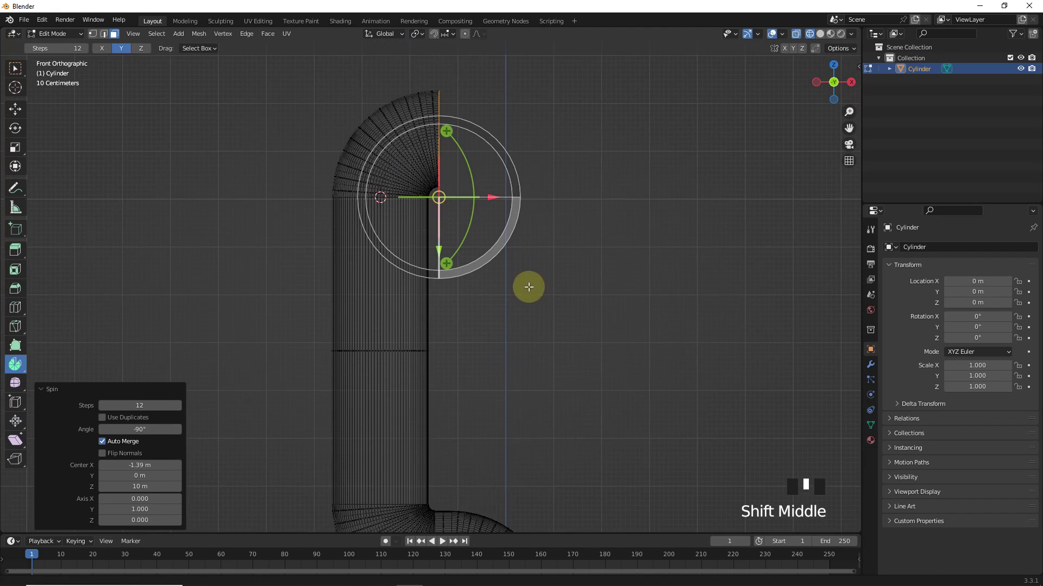
left_click_drag(495, 199, 488, 195)
left_click(598, 283)
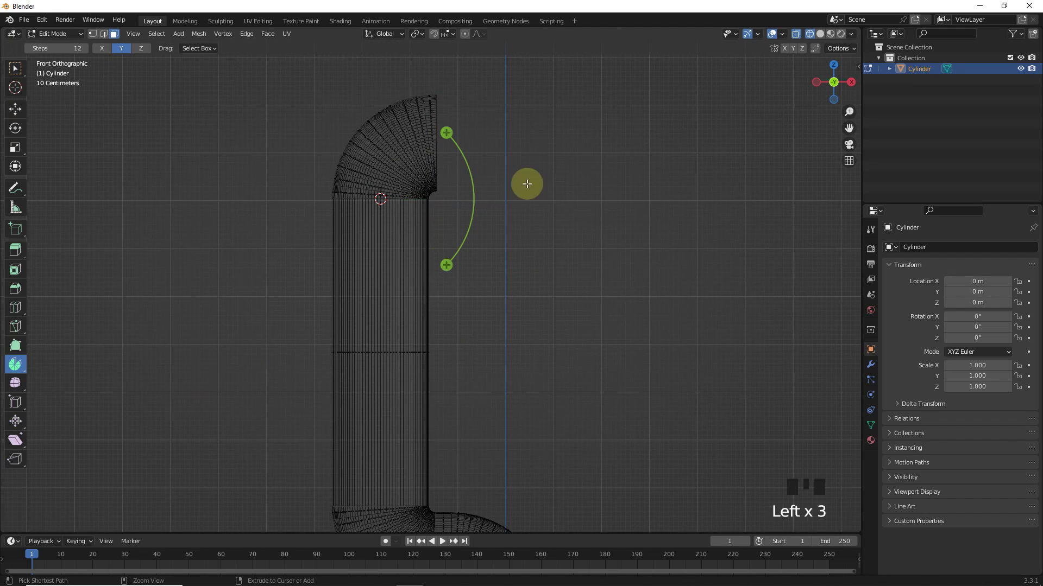
- Extrude the sideways-facing end of the upper elbow 0.35 m and snap the 3D cursor to it
left_click(12, 106)
key("e")
left_click(515, 178)
middle_click_drag(607, 165, 552, 243, "shift")
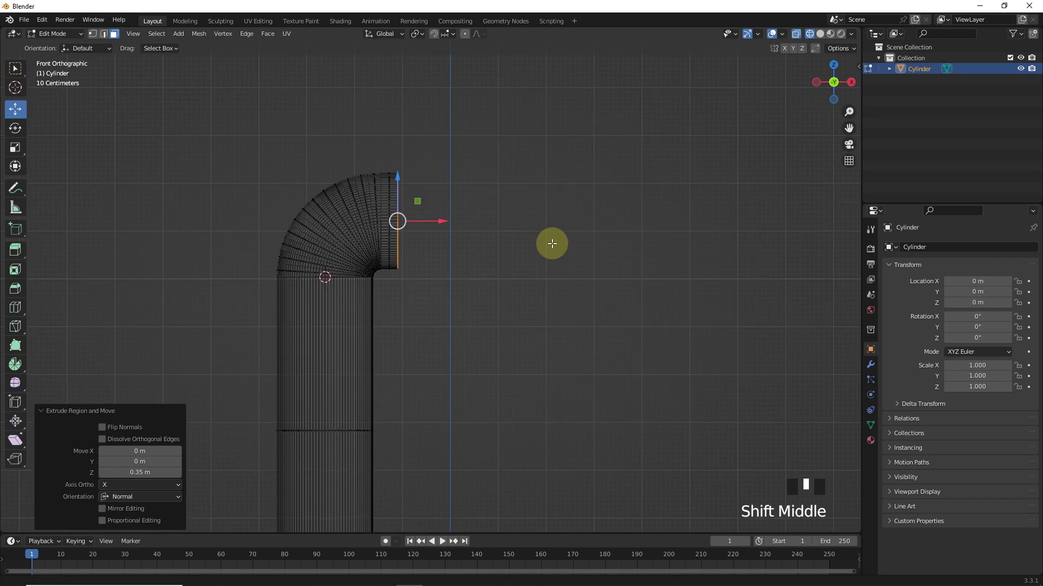
scroll(484, 263, "up", 3)
middle_click_drag(434, 201, 478, 332, "shift")
left_click(15, 364)
key("shift+s")
left_click(432, 428)
- Spin the extruded end face by 90° around a center raised to Z 12.4 m, turning the pipe upward again
left_click_drag(451, 261, 456, 384)
left_click(144, 430)
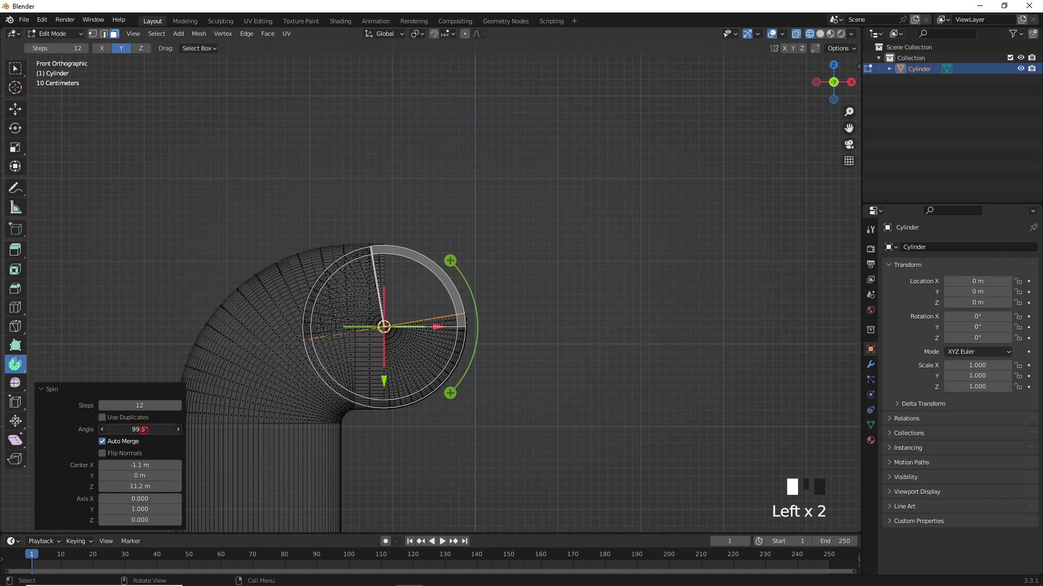
type("90")
key("Return")
left_click_drag(384, 380, 383, 278)
- Extrude the upward-facing end about 6.6 m into a second long straight section and snap the 3D cursor to its top
left_click(15, 108)
scroll(554, 271, "down", 8)
key("e")
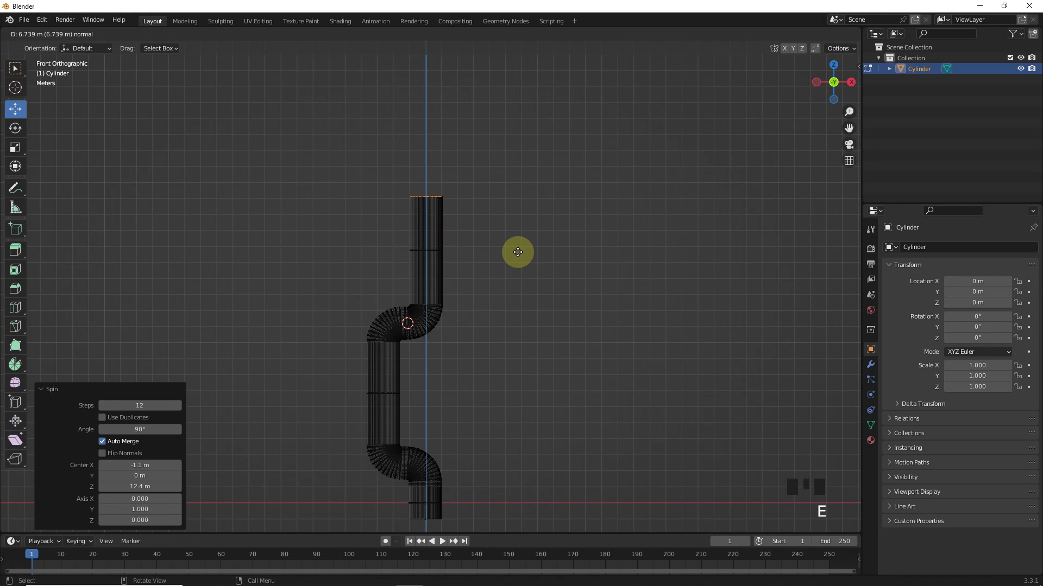
left_click(520, 254)
scroll(530, 232, "up", 2)
middle_click_drag(531, 231, 493, 329, "shift")
scroll(492, 329, "up", 4)
left_click(15, 364)
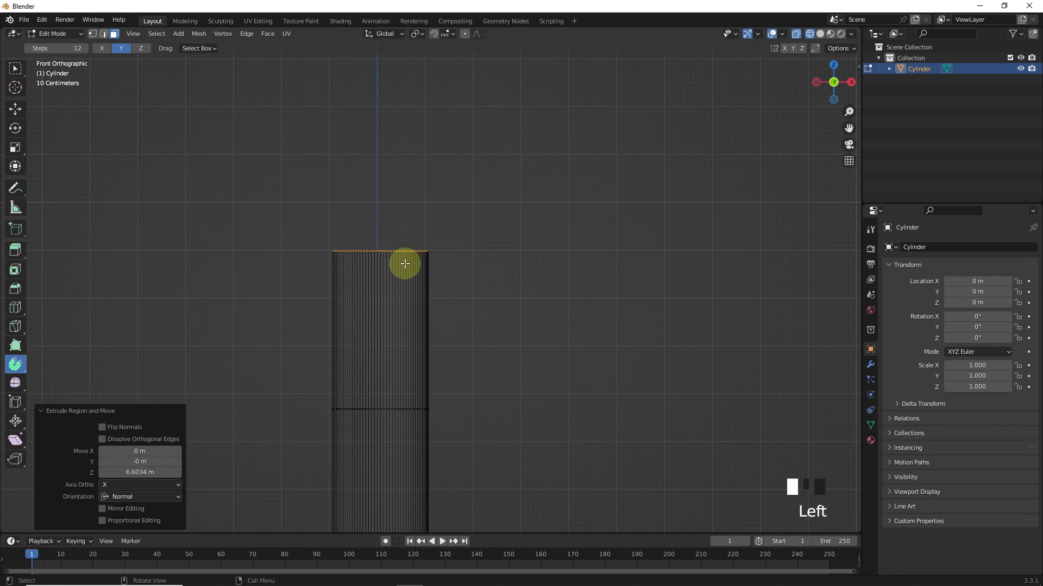
key("shift+s")
left_click(392, 282)
- Spin the second straight section's top face by 90°, shifting the spin center along negative X just outside the pipe wall
left_click_drag(447, 185, 355, 188)
double_click(142, 429)
type("90")
key("Return")
scroll(426, 261, "up", 3)
middle_click_drag(426, 261, 535, 122, "shift")
left_click_drag(488, 99, 392, 103)
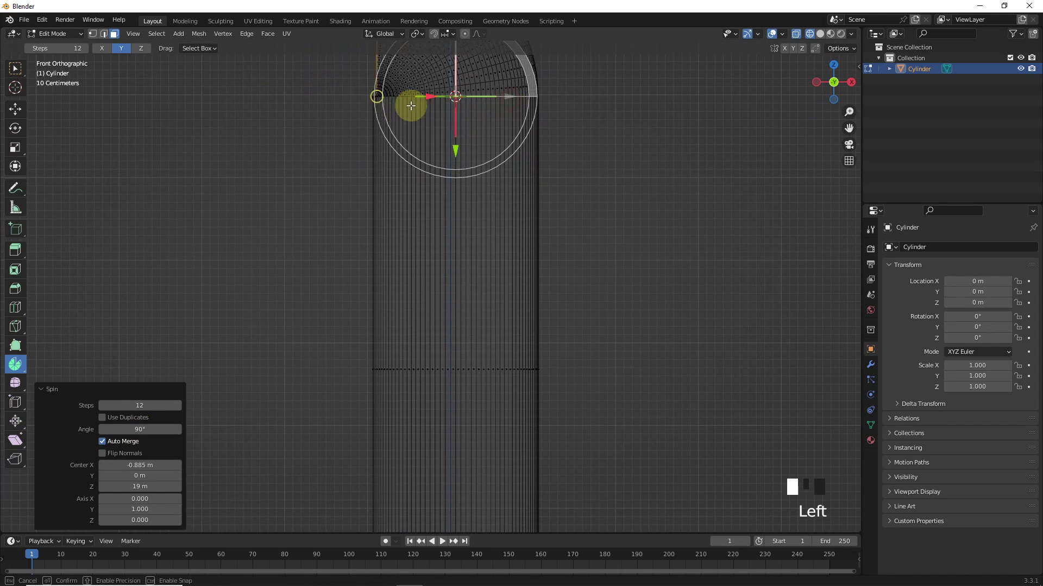
middle_click_drag(519, 325, 508, 367, "shift")
left_click_drag(403, 124, 403, 124)
scroll(606, 218, "down", 2)
middle_click_drag(460, 51, 426, 135, "shift")
- Extrude this elbow's end face a short distance outward and snap the 3D cursor to it
left_click(465, 206)
key("e")
left_click(456, 207)
middle_click_drag(562, 107, 577, 193, "shift")
left_click(15, 365)
key("shift+s")
left_click(509, 313)
- Spin the end face by -90° with the spin center raised to Z 21.3 m
left_click_drag(451, 190, 465, 335)
double_click(154, 429)
type("-90")
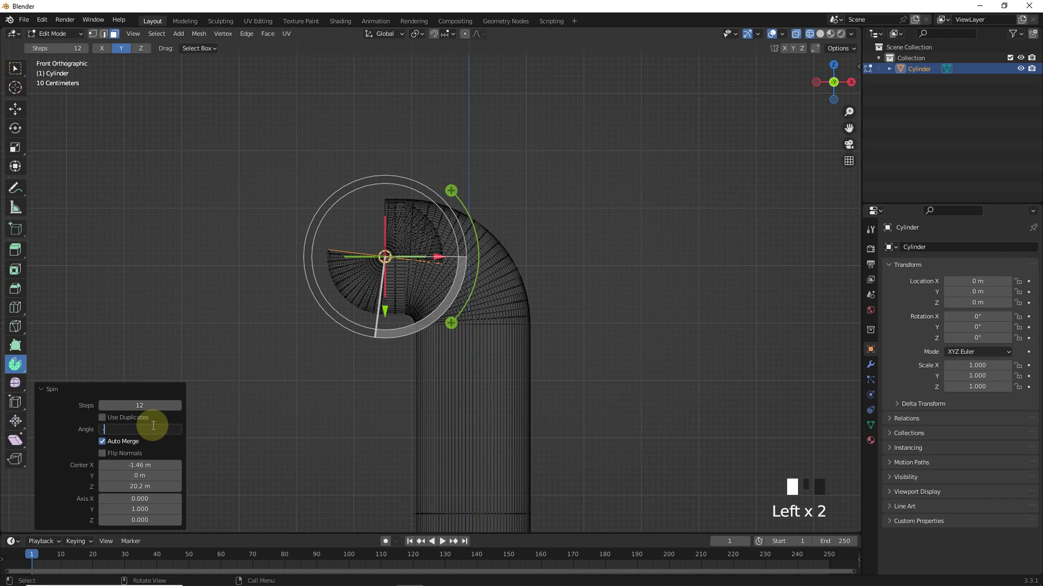
key("Return")
left_click_drag(384, 256, 368, 298)
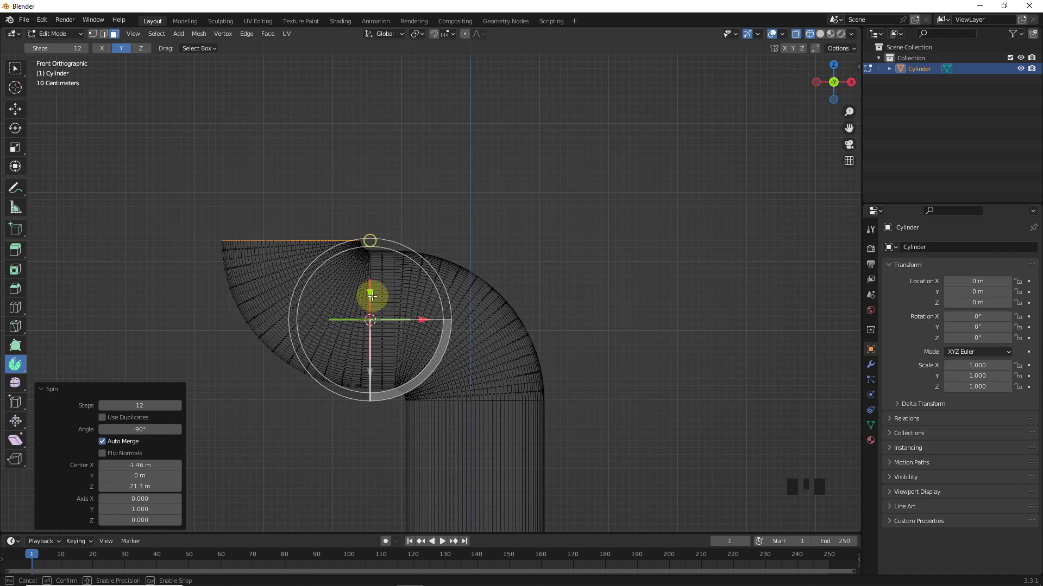
scroll(599, 242, "up", 3)
left_click(325, 256)
scroll(325, 256, "down", 4)
middle_click_drag(560, 227, 594, 233, "shift")
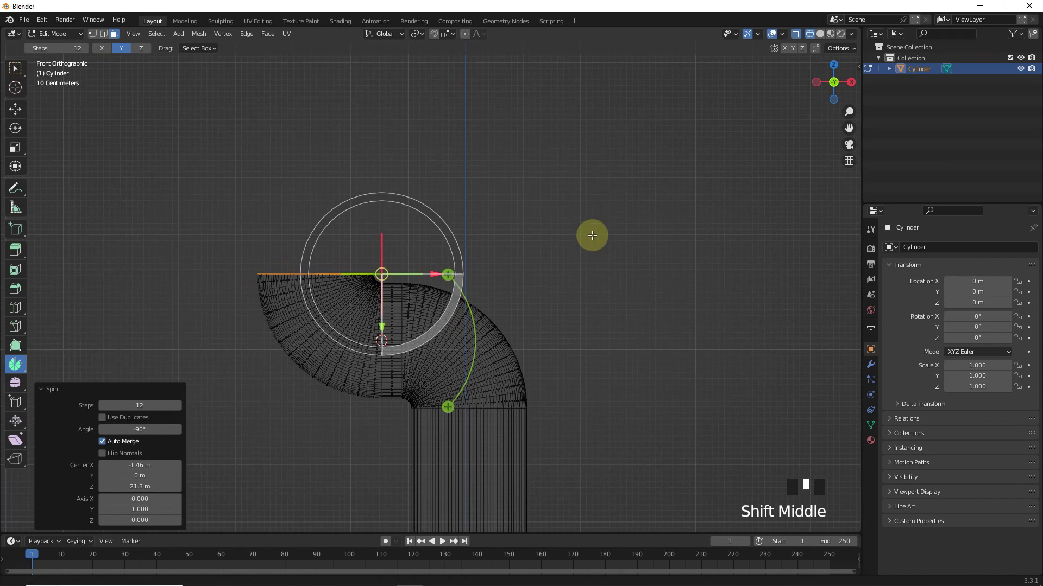
- Extrude the upward-facing end face about 1.15 m and extend it by a further 0.35 m segment
left_click(16, 109)
key("e")
left_click(328, 184)
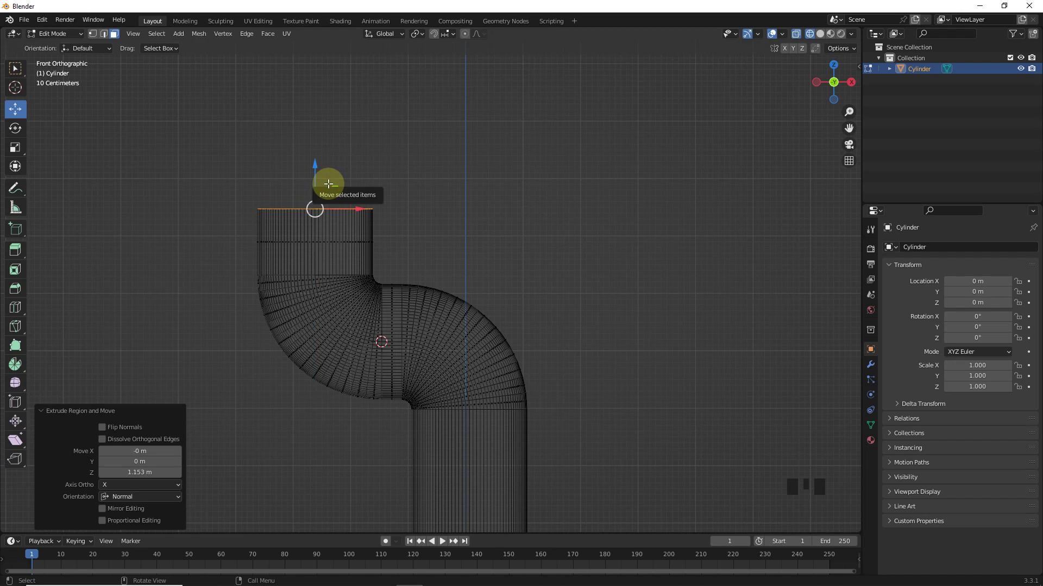
type("e.35")
key("Return")
- Snap the 3D cursor to the top face and spin that face by 90° around a center at X -3.79 m
middle_click_drag(510, 200, 557, 277, "shift")
key("shift+s")
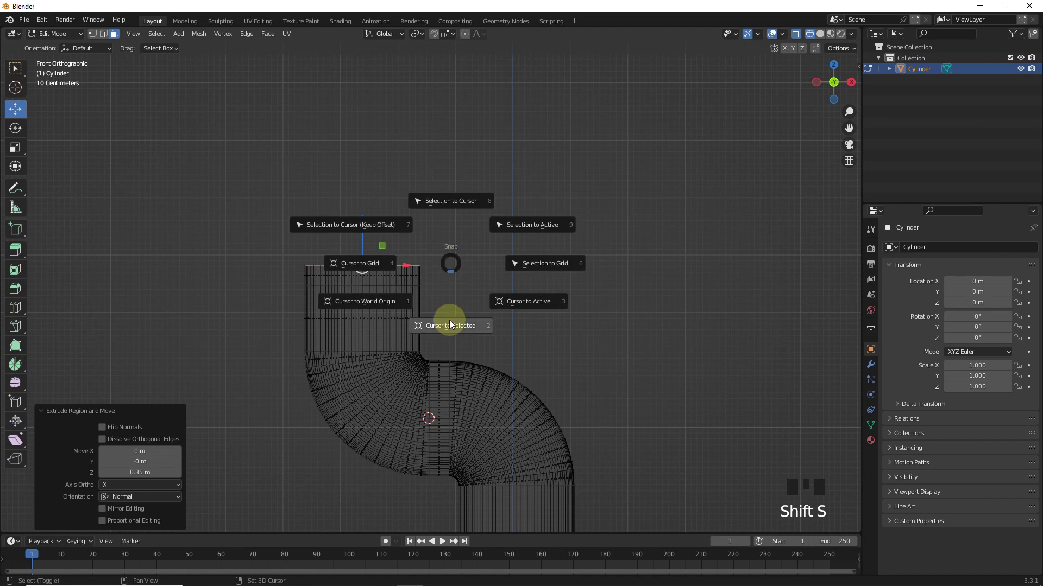
left_click(451, 324)
left_click(17, 361)
left_click_drag(429, 199, 323, 183)
left_click(136, 430)
type("90")
key("Return")
left_click_drag(415, 265, 347, 266)
- Extrude the last elbow's end face horizontally in two segments of about 0.86 m and 0.92 m
left_click(16, 109)
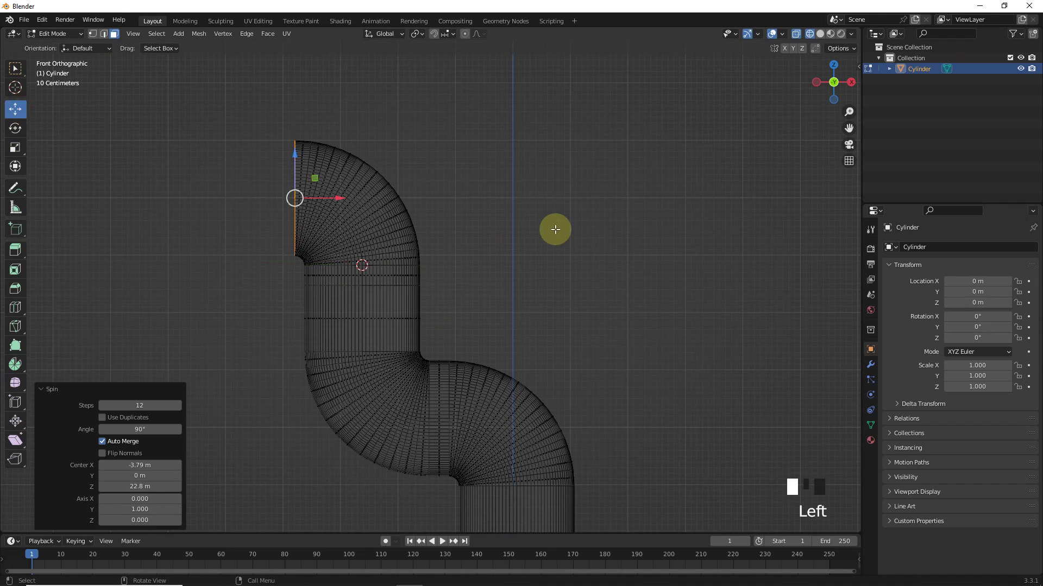
middle_click_drag(557, 229, 661, 410, "shift")
scroll(565, 368, "down", 7)
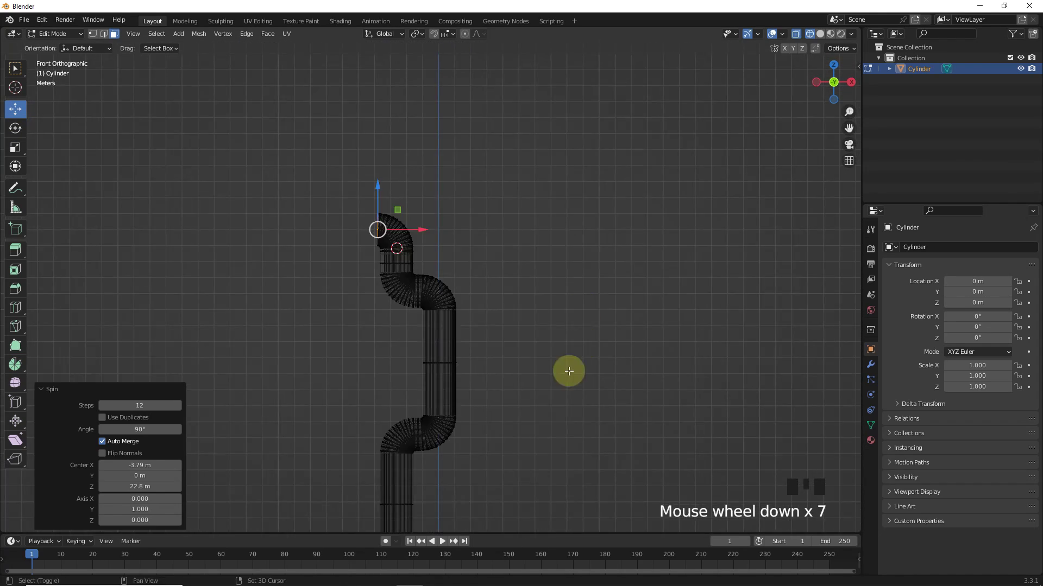
middle_click_drag(566, 368, 622, 232, "shift")
scroll(528, 151, "up", 5)
middle_click_drag(529, 152, 570, 296, "shift")
scroll(573, 298, "up", 2)
key("e")
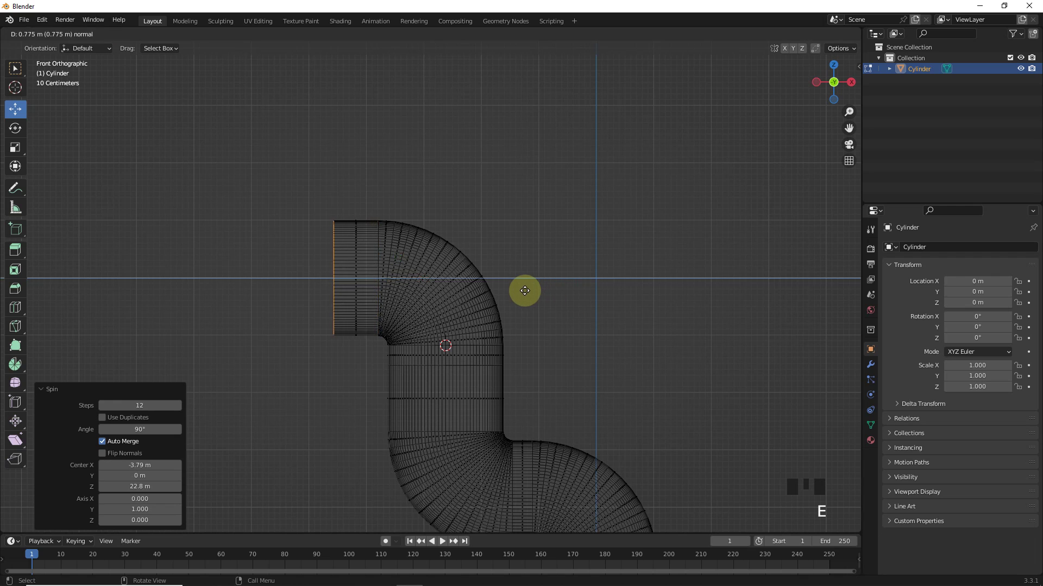
left_click(525, 290)
key("e")
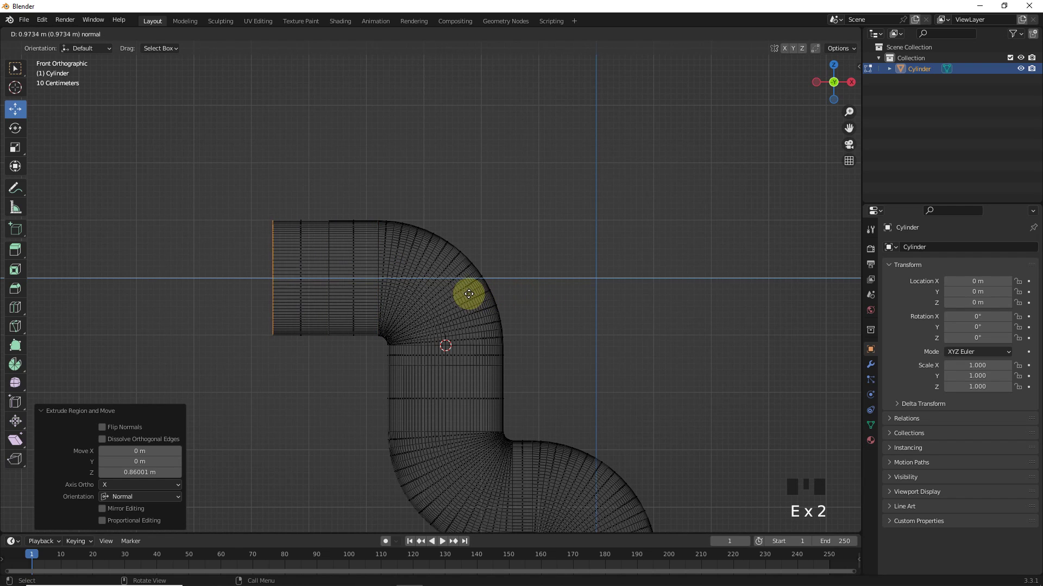
left_click(472, 294)
- Inset the pipe's end cap about 0.2 m and extrude the inner face about 0.25 m inward
middle_click_drag(510, 204, 591, 208)
scroll(589, 209, "up", 2)
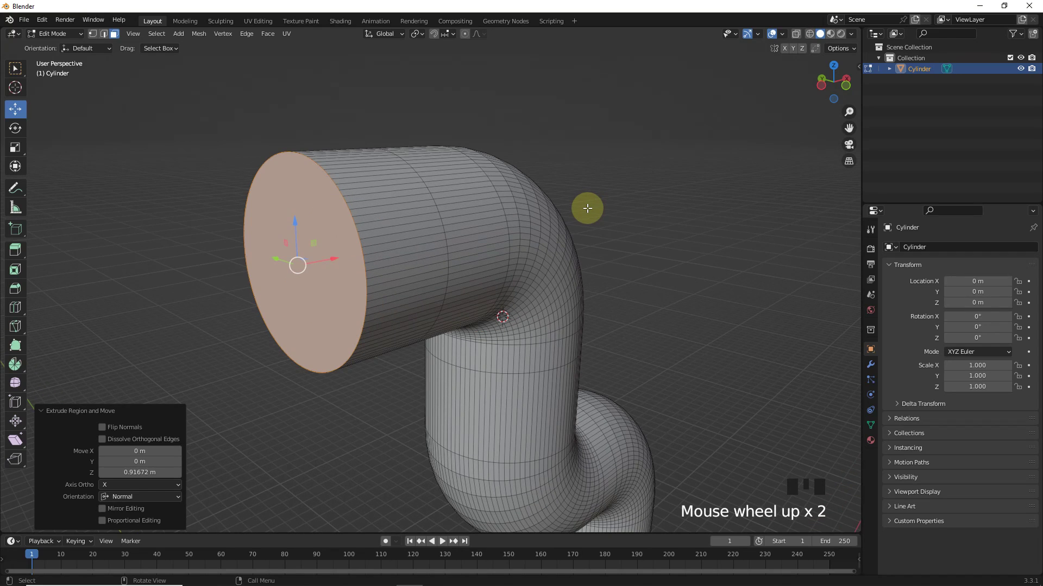
key("i")
left_click(564, 205)
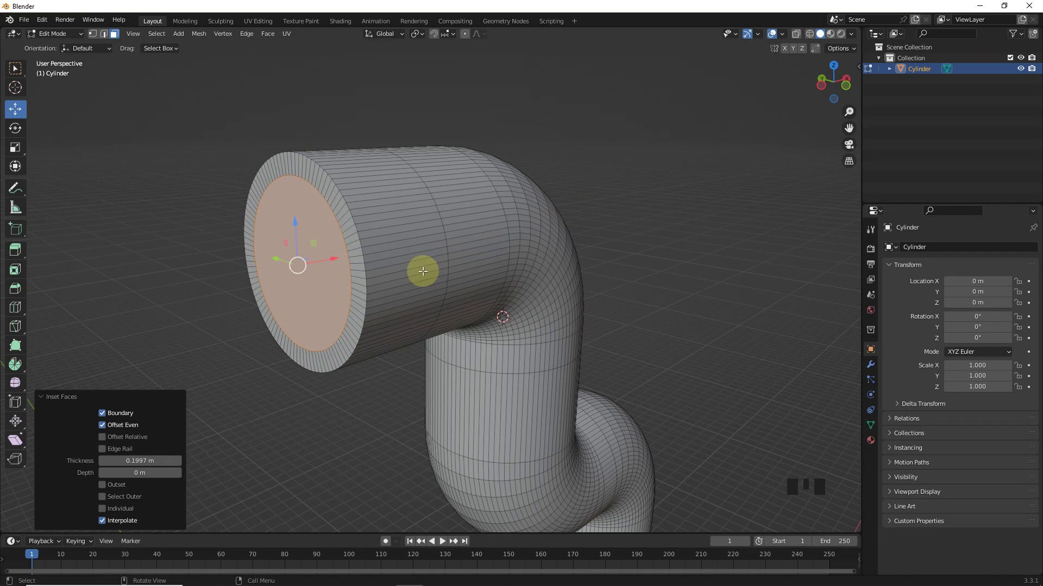
key("e")
left_click(447, 262)
- Inset the recessed face slightly and extrude it about 0.37 m outward
key("i")
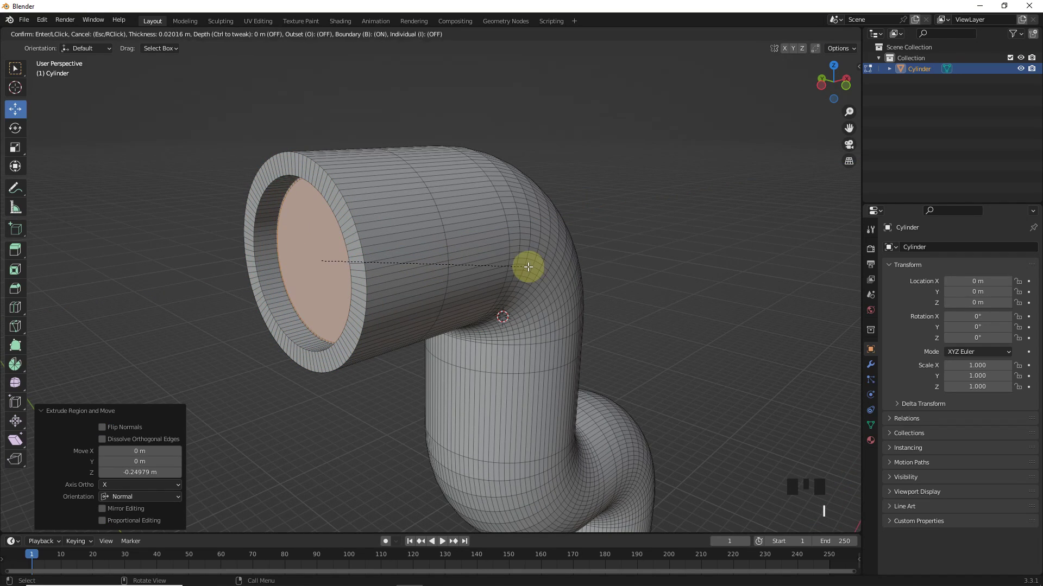
left_click(523, 268)
middle_click_drag(524, 264, 498, 241)
key("e")
left_click(507, 273)
- Recess the protruding face inside an inset of about 0.19 m and scale the recessed face to 0.814
scroll(498, 241, "up", 3)
key("e")
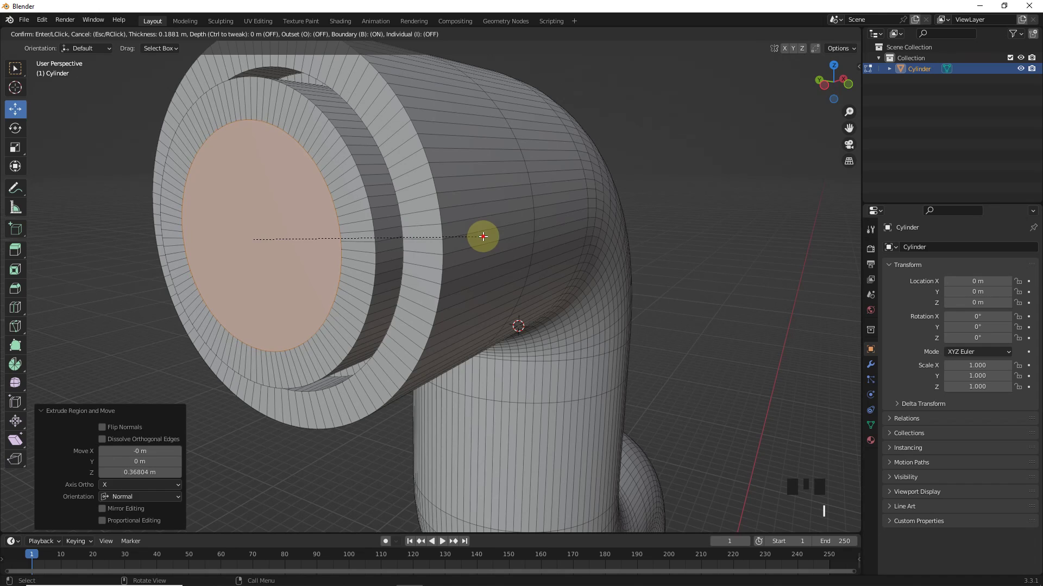
left_click(488, 255)
key("s")
left_click(452, 248)
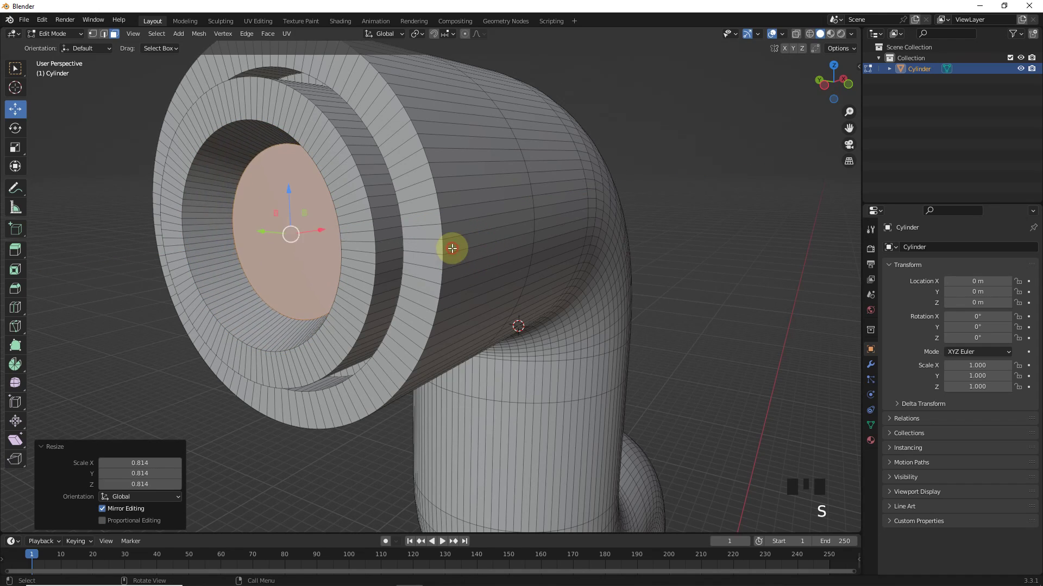
- Examine the shading of the pipe's bends in Object Mode
scroll(453, 250, "down", 3)
key("Tab")
left_click(611, 260)
middle_click_drag(612, 260, 520, 268)
middle_click_drag(574, 333, 519, 251, "shift")
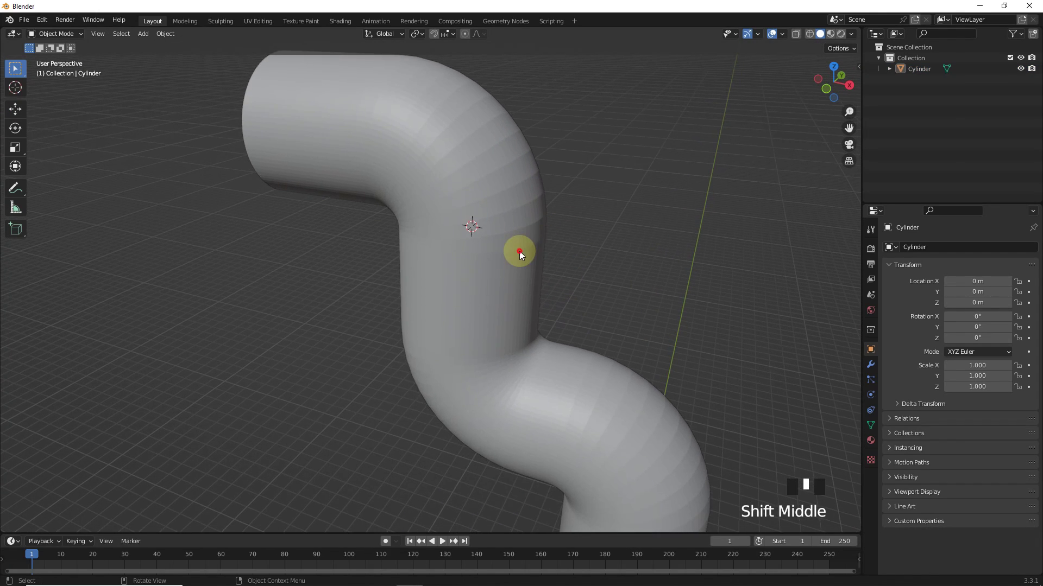
- Add a centered loop cut around the short vertical section just below the top elbow in Edit Mode
key("Tab")
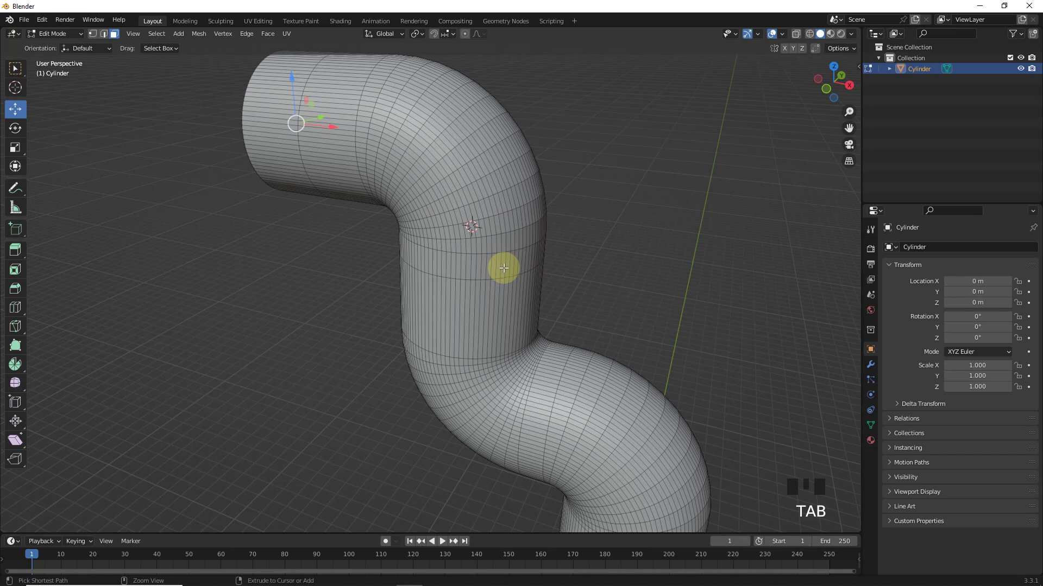
left_click(504, 268)
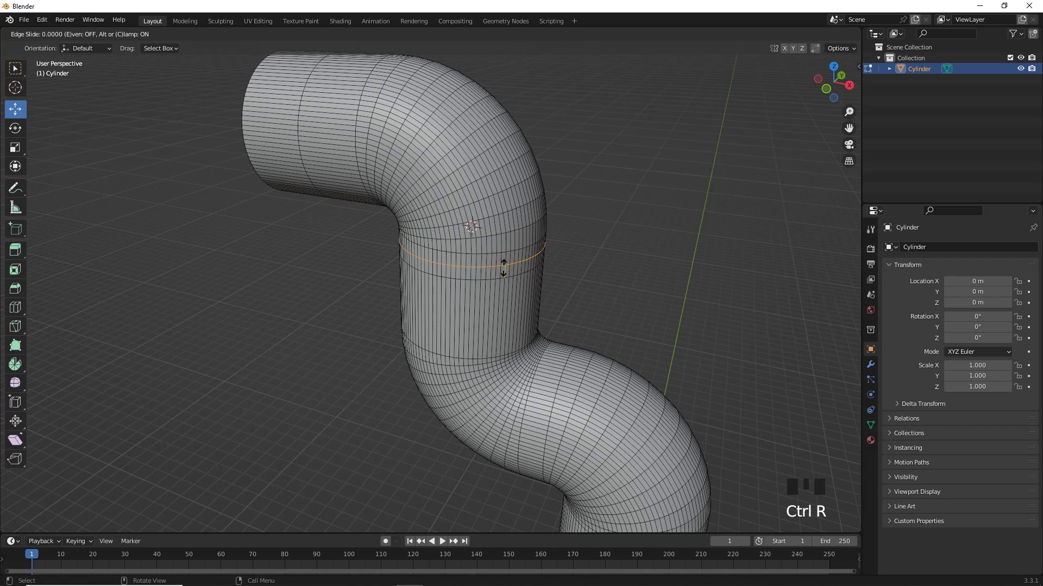
right_click(569, 257)
- Add centered loop cuts around the short transitions between the paired elbows farther down the pipe
middle_click_drag(615, 284, 524, 272, "shift")
key("ctrl+r")
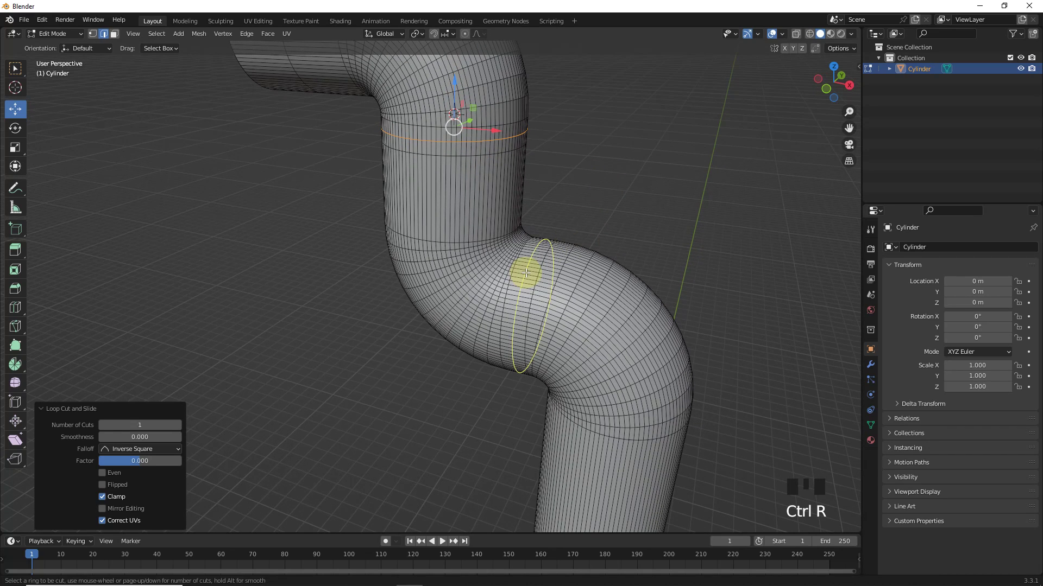
middle_click_drag(670, 349, 540, 496, "shift")
key("ctrl+r")
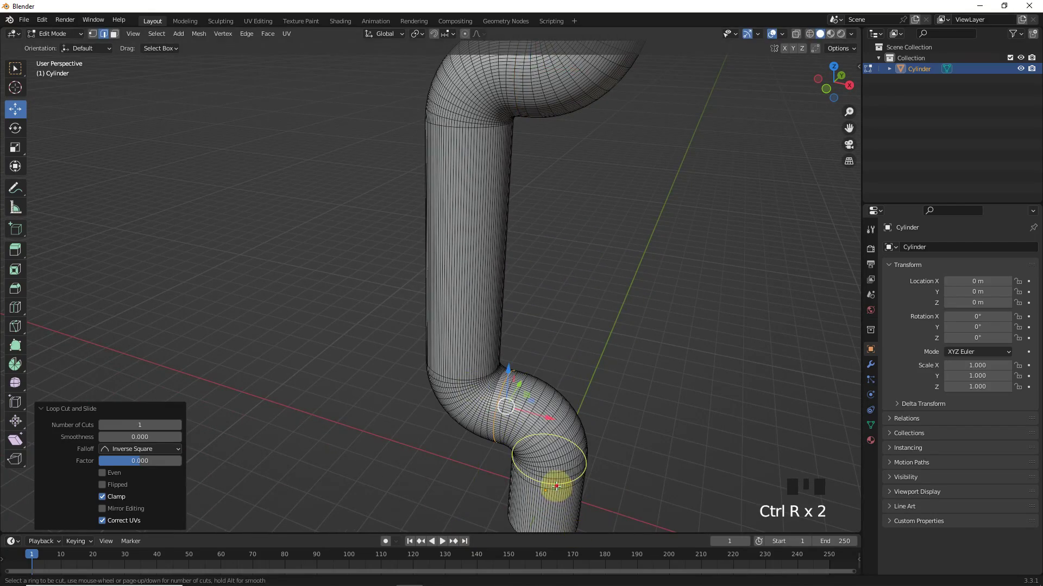
- Select the three adjacent edge loops at each pipe joint and bevel them with a width of 0.00525 m
scroll(414, 326, "down", 3)
left_click(422, 356, "alt+shift")
middle_click_drag(421, 356, 516, 234, "shift")
left_click(442, 302, "alt+shift")
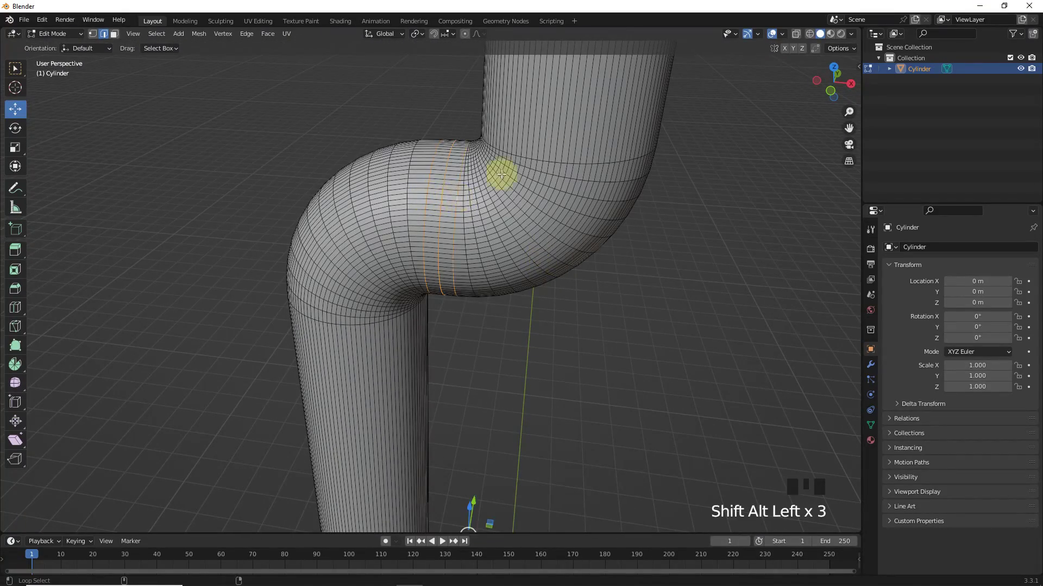
scroll(552, 315, "down", 3)
scroll(418, 197, "up", 3)
left_click(418, 197, "alt+shift")
middle_click_drag(547, 176, 573, 289, "shift")
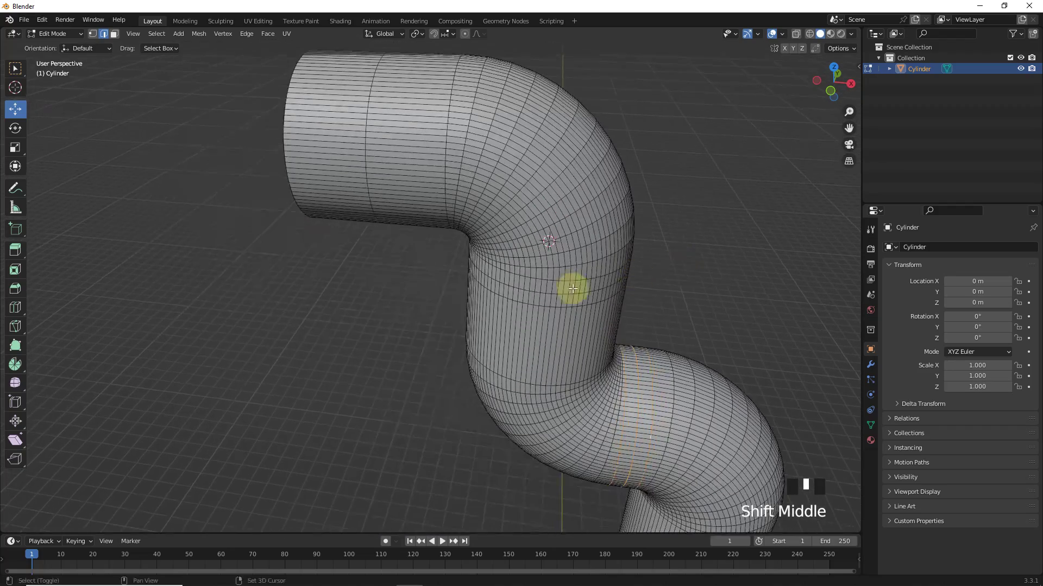
key("ctrl+z")
middle_click_drag(675, 281, 626, 229, "shift")
key("ctrl+b")
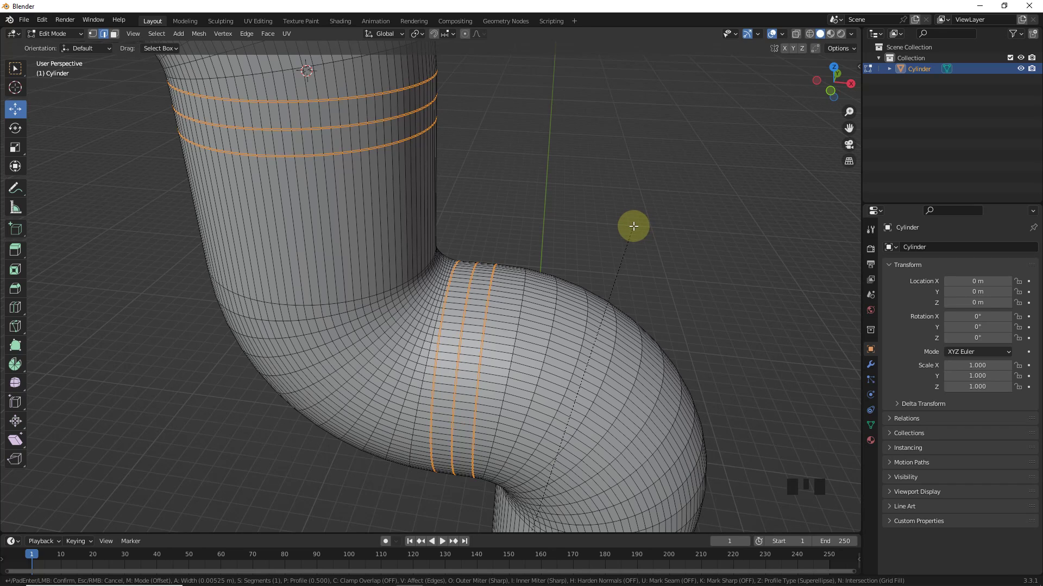
left_click(633, 225)
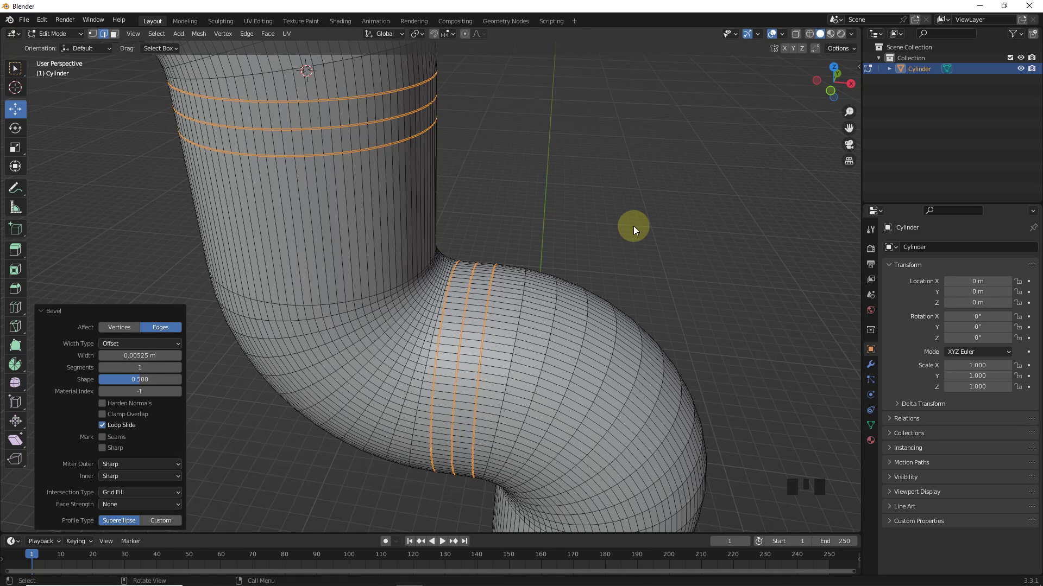
- Delete the narrow beveled faces at the joints to leave gaps, and return to Object Mode
key("Delete")
left_click(621, 249)
key("Tab")
middle_click_drag(621, 249, 559, 319)
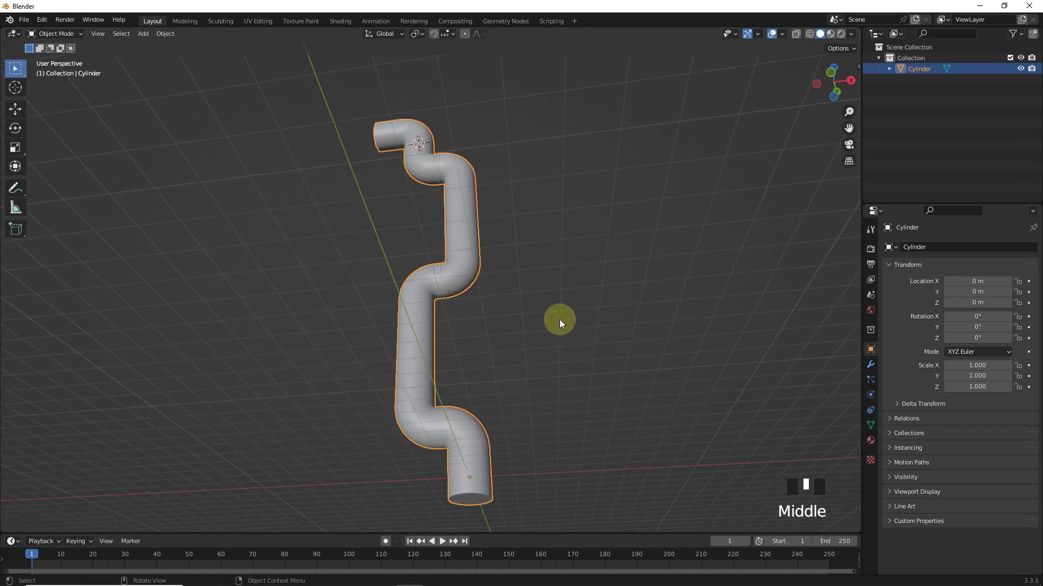
- Add a Solidify modifier to the pipe
left_click(871, 365)
left_click(927, 247)
left_click(819, 432)
middle_click_drag(819, 433, 483, 342, "shift")
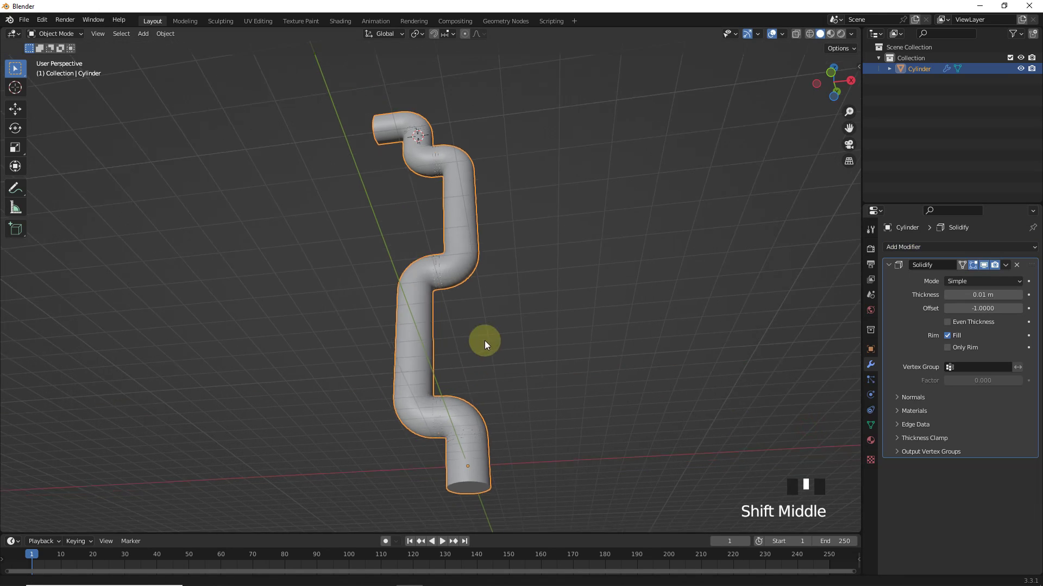
- Delete the cap face at the pipe's lower end in Edit Mode and return to Object Mode
scroll(457, 434, "up", 3)
key("Tab")
left_click(114, 33)
left_click(459, 434)
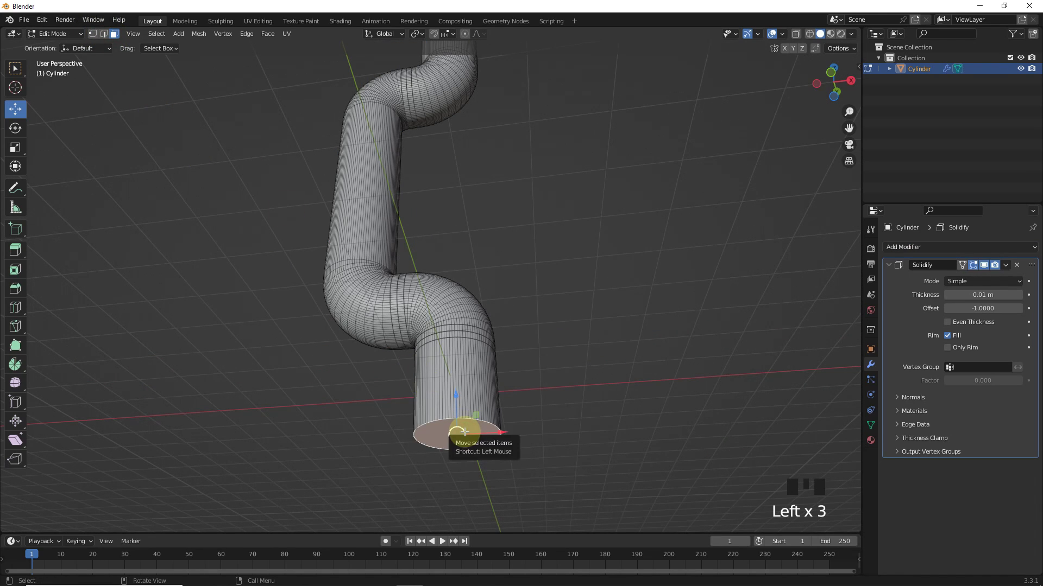
key("Delete")
left_click(467, 429)
key("Tab")
- Set the Solidify thickness of the pipe wall to 0.24 m
scroll(487, 368, "up", 2)
scroll(717, 341, "down", 1)
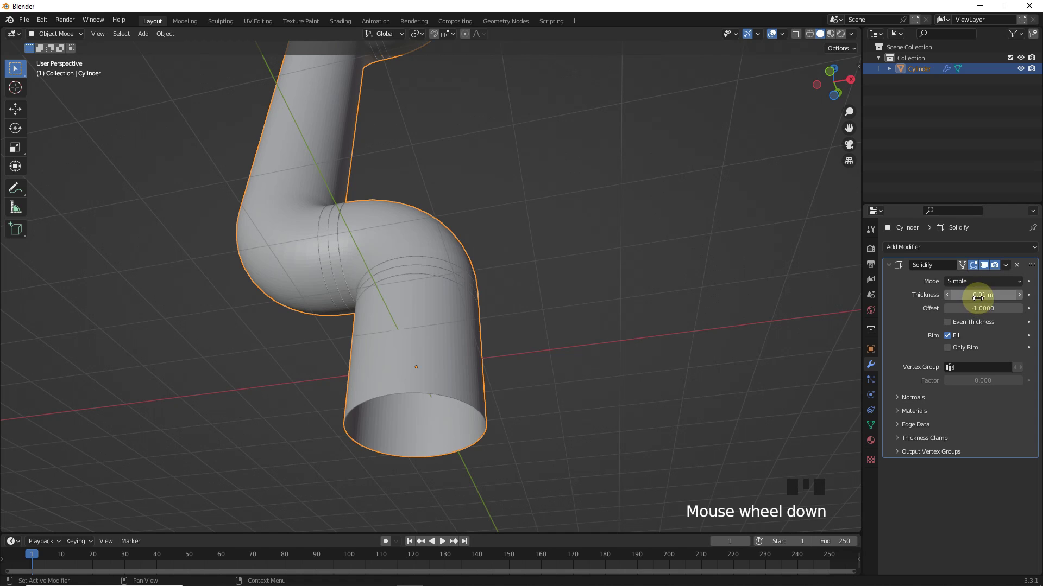
left_click_drag(978, 297, 1010, 297)
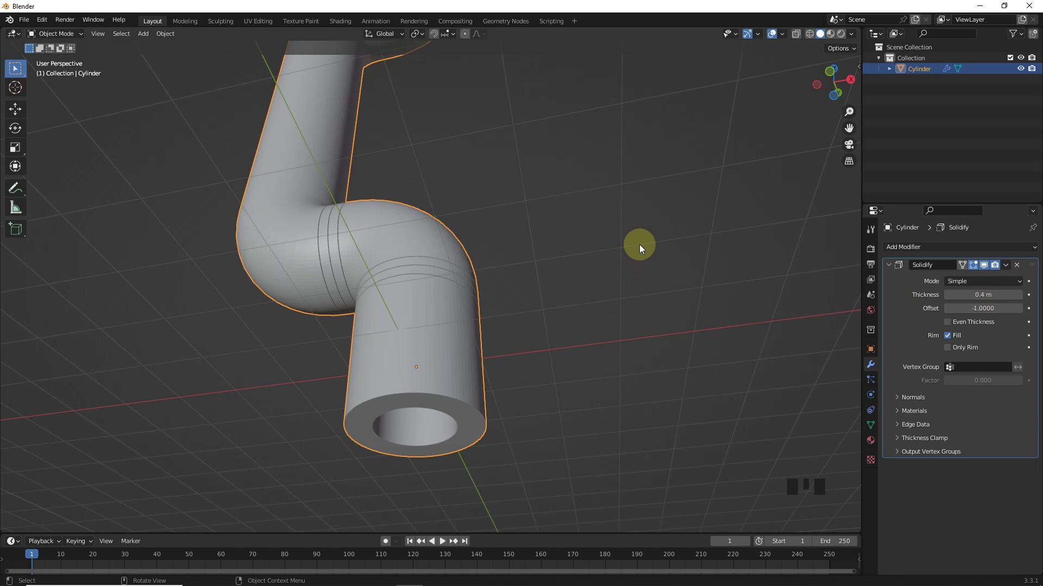
middle_click_drag(619, 235, 667, 356)
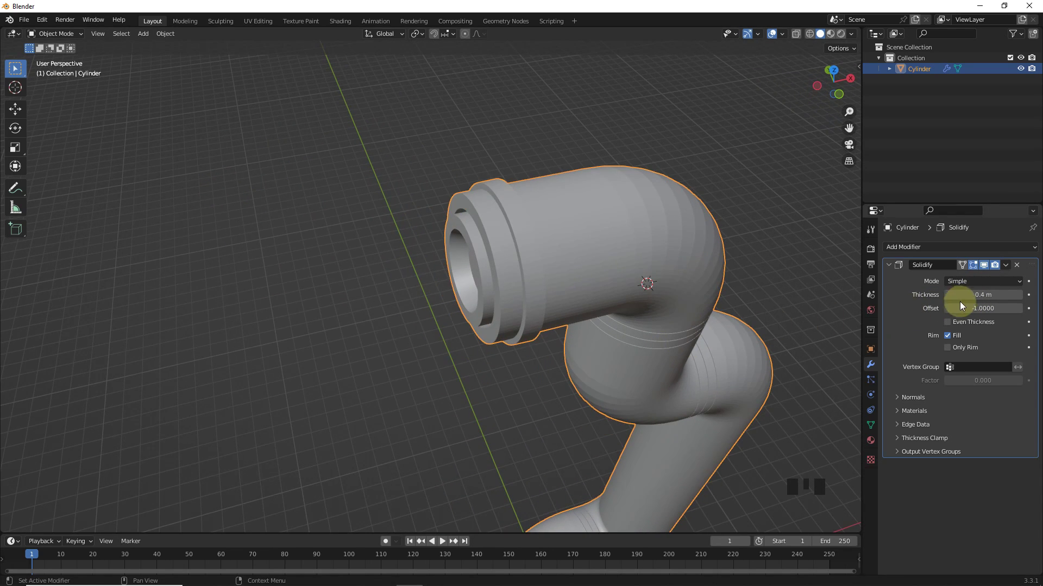
left_click_drag(960, 302, 947, 302)
mouse_move(731, 382)
middle_mouse_down()
mouse_move(695, 249)
mouse_move(727, 380)
middle_mouse_up()
left_click(971, 295)
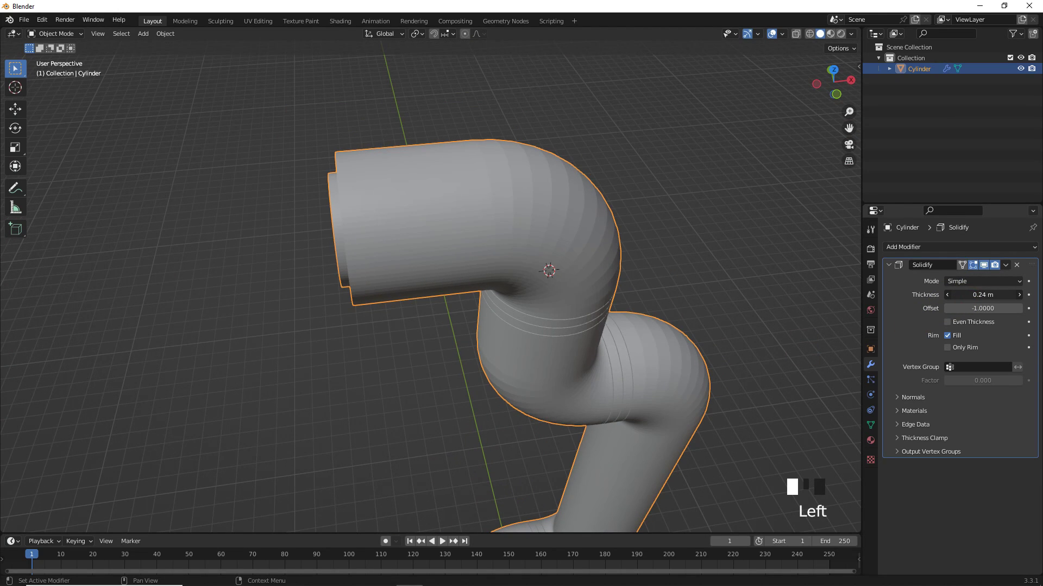
- Add a Bevel modifier below Solidify and set it to 5 segments
left_click(888, 264)
left_click(889, 249)
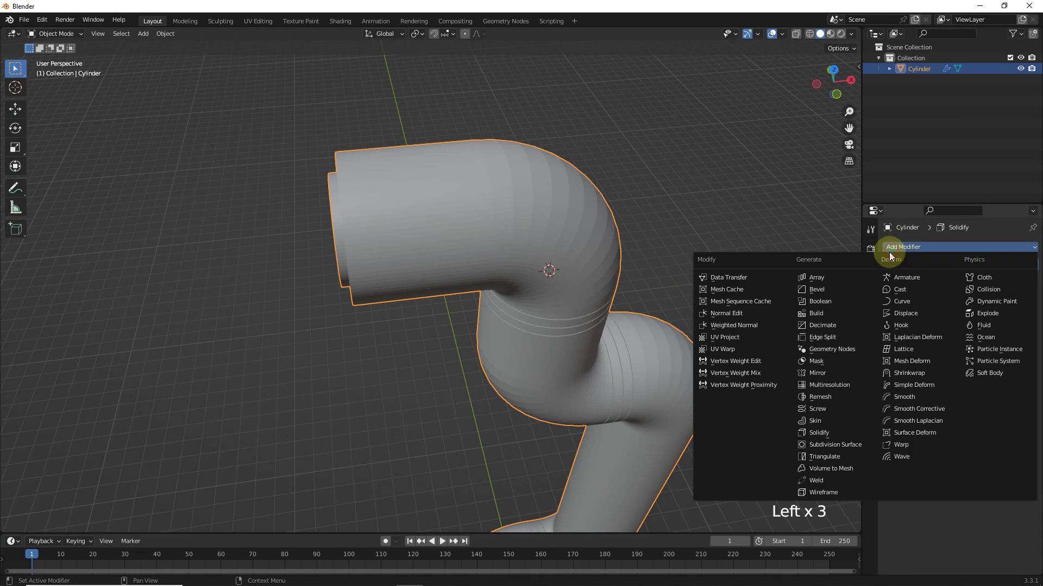
left_click(832, 290)
scroll(373, 302, "up", 5)
scroll(399, 310, "down", 3)
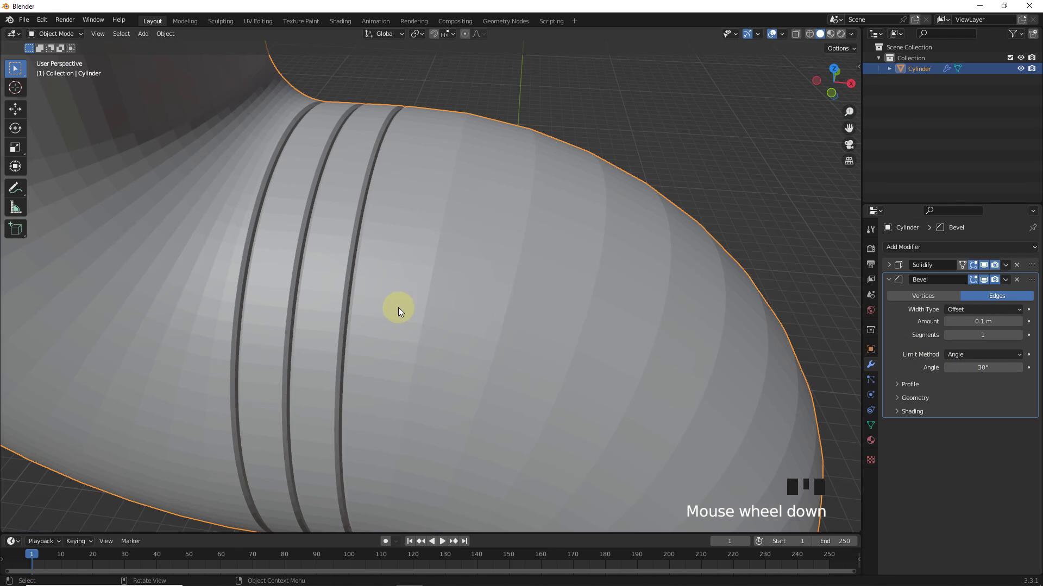
left_click_drag(972, 329, 984, 335)
scroll(484, 251, "down", 6)
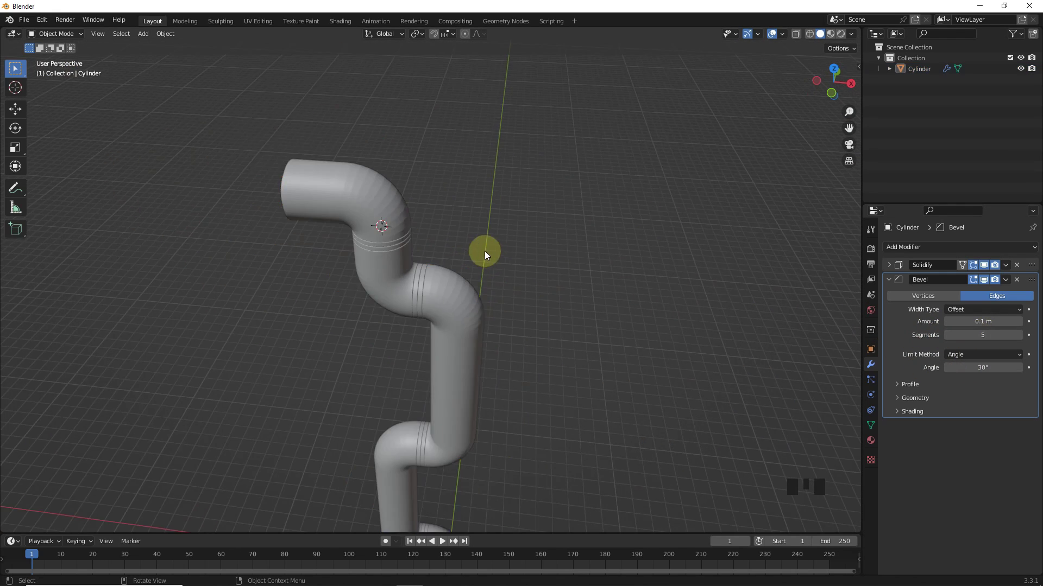
- Select both linked ring bands at every pipe joint in Edit Mode
middle_click_drag(484, 251, 593, 363)
scroll(565, 332, "up", 3)
left_click(586, 325)
key("Tab")
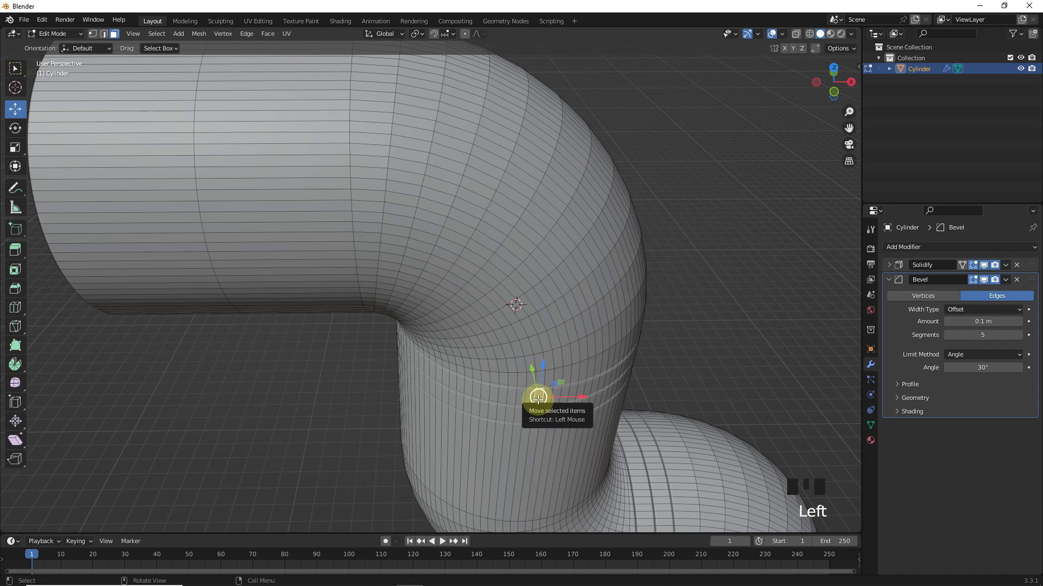
key("l")
key("l")
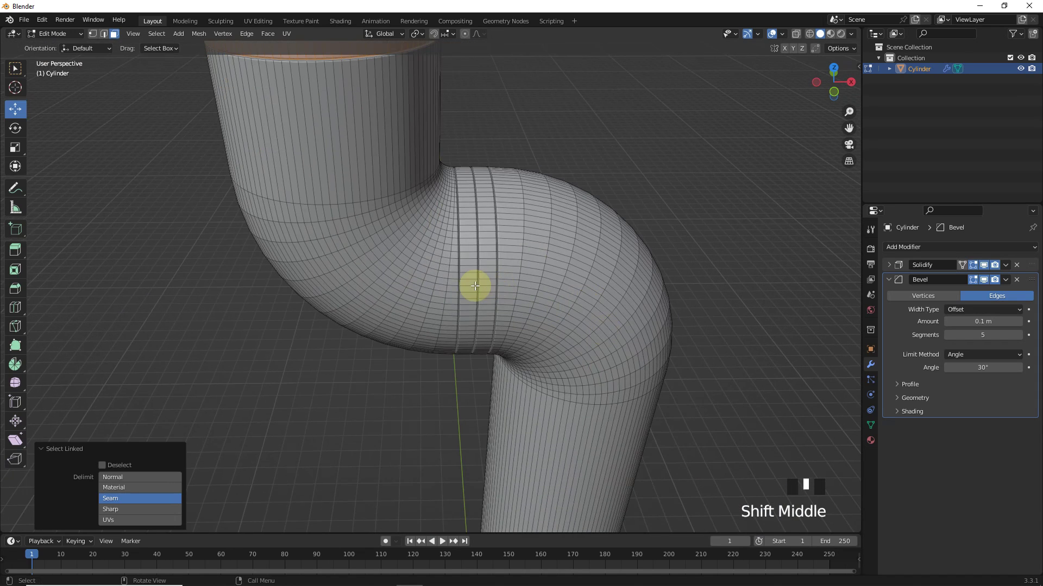
key("l")
key("l")
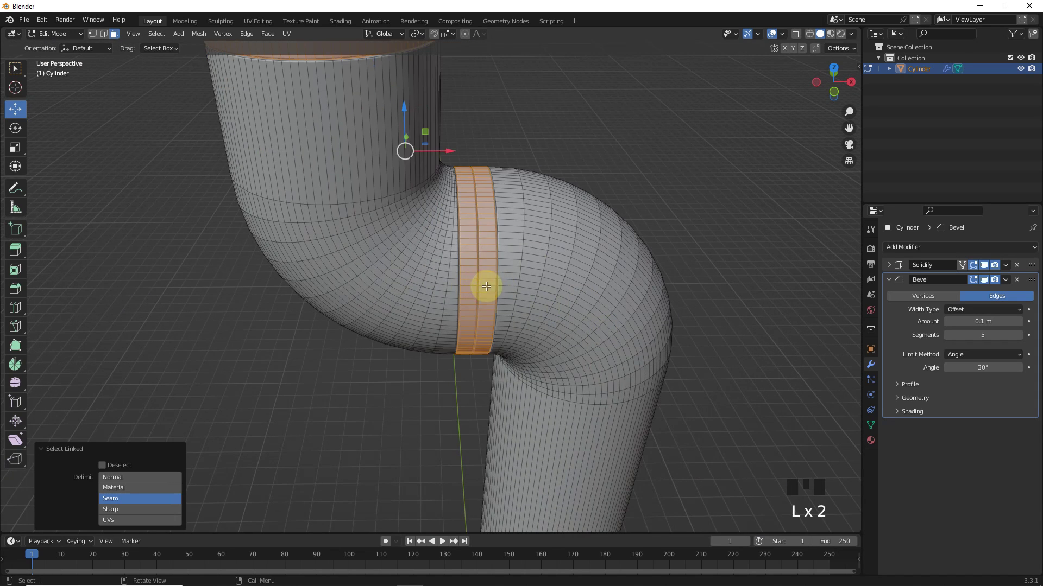
middle_click_drag(483, 291, 631, 214, "shift")
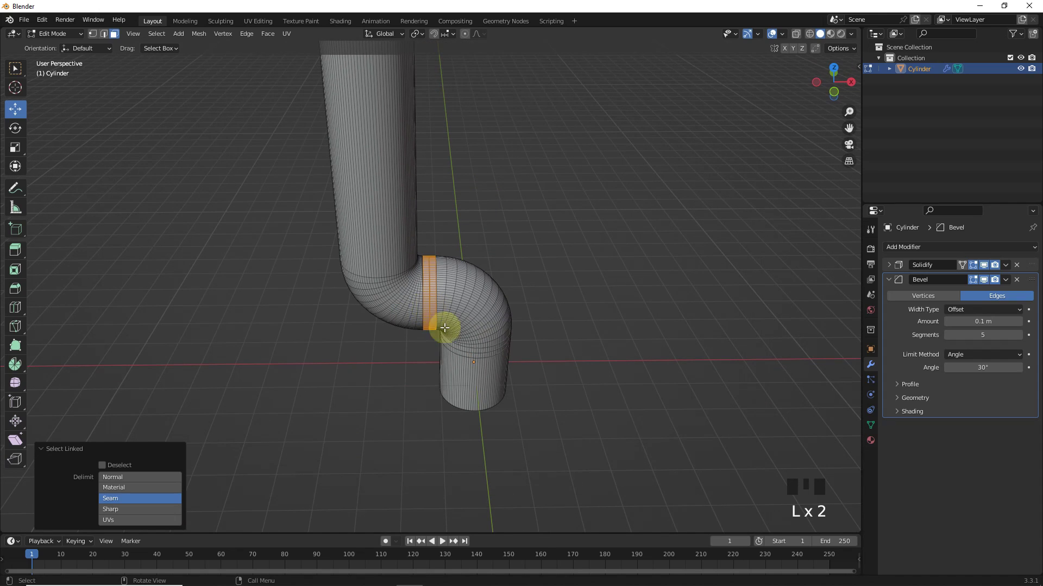
key("l")
key("ctrl+z")
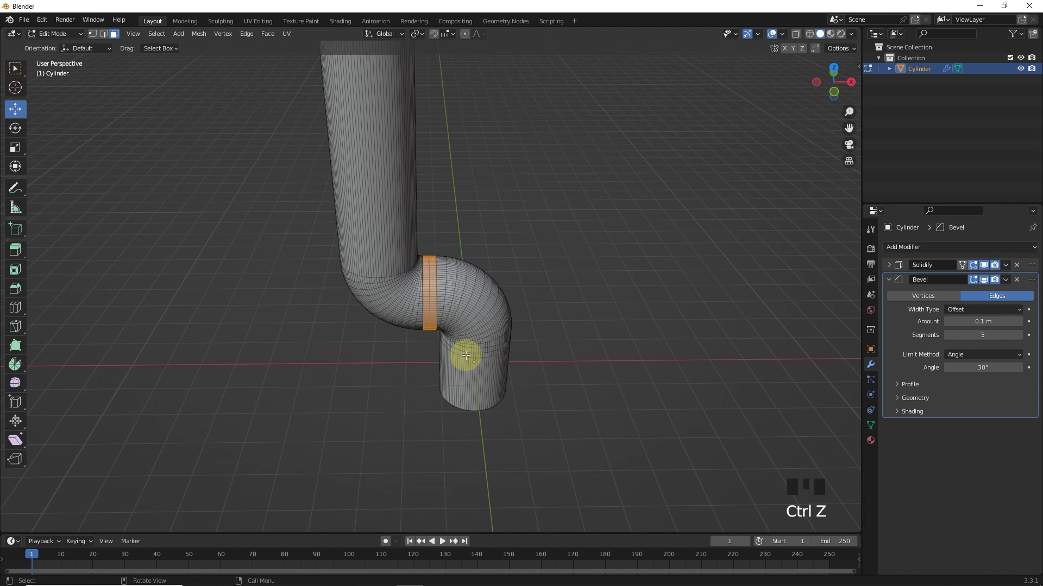
key("l")
key("l")
middle_click_drag(532, 281, 566, 135, "shift")
scroll(567, 135, "down", 6)
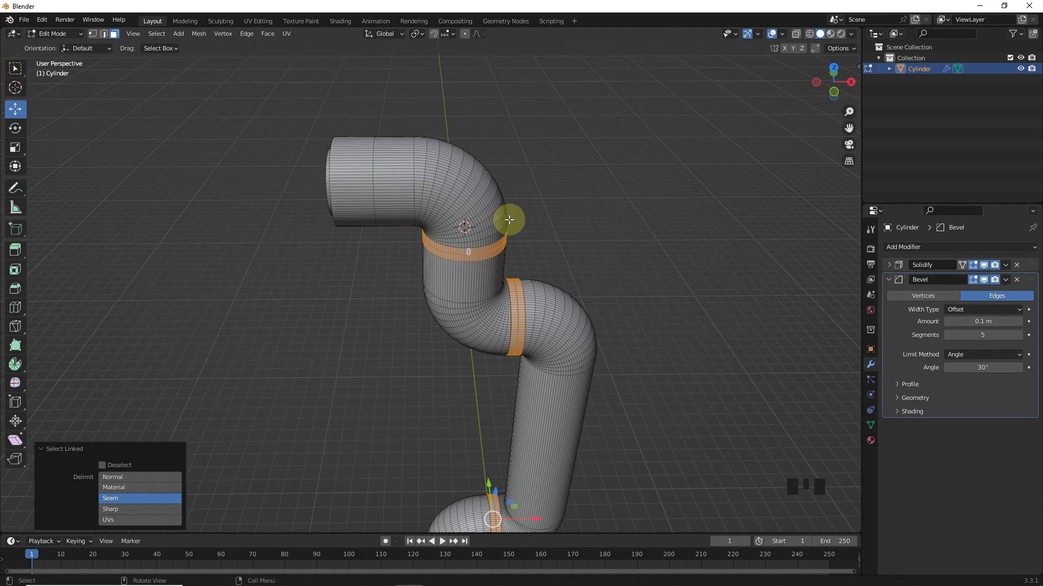
- Create a base material and a second material for the pipe, and assign the second one to the selected ring bands
left_click(872, 439)
left_click(934, 296)
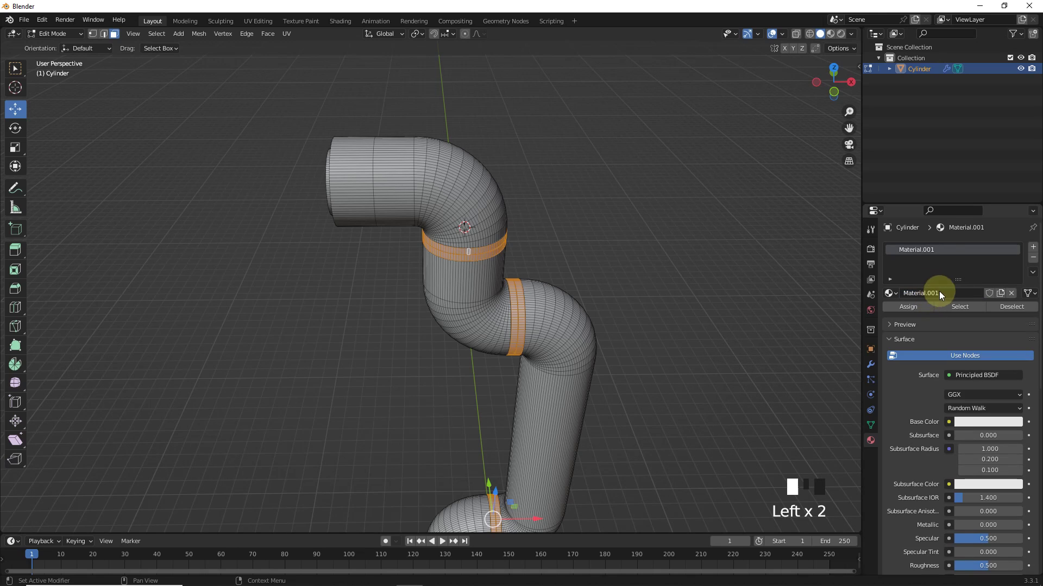
left_click(1032, 250)
double_click(901, 328)
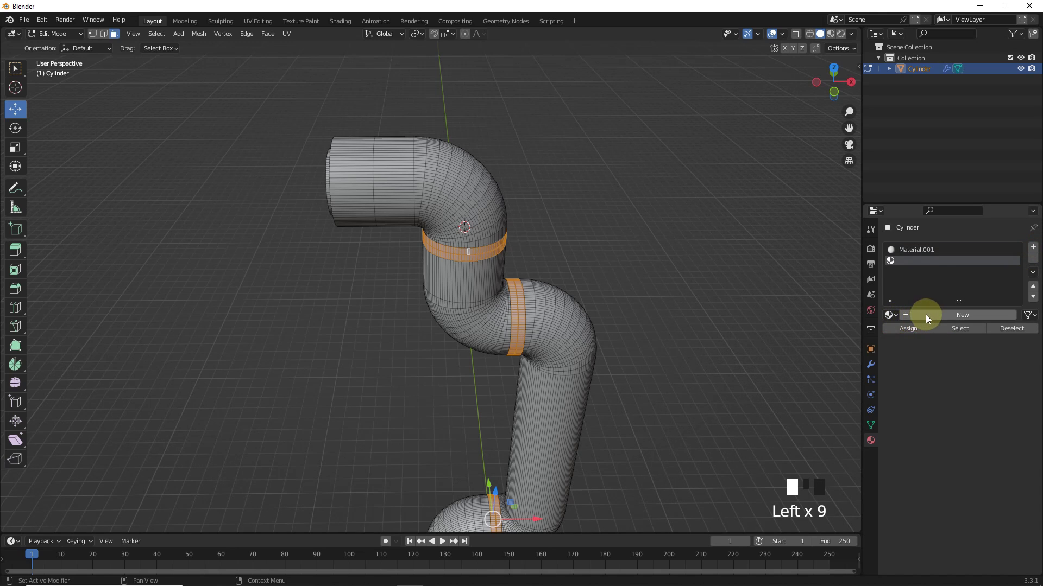
left_click(925, 315)
left_click(1001, 329)
left_click(952, 328)
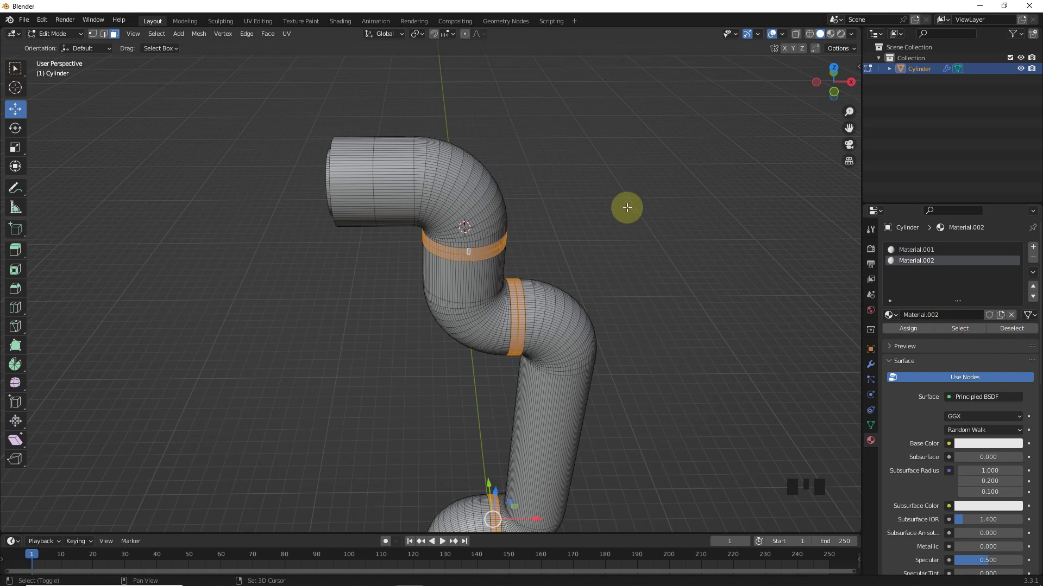
- Bevel the edge loop behind the open upper end by about 0.0033 m and delete the resulting narrow faces
middle_click_drag(627, 209, 378, 239, "shift")
scroll(359, 228, "up", 2)
left_click(103, 34)
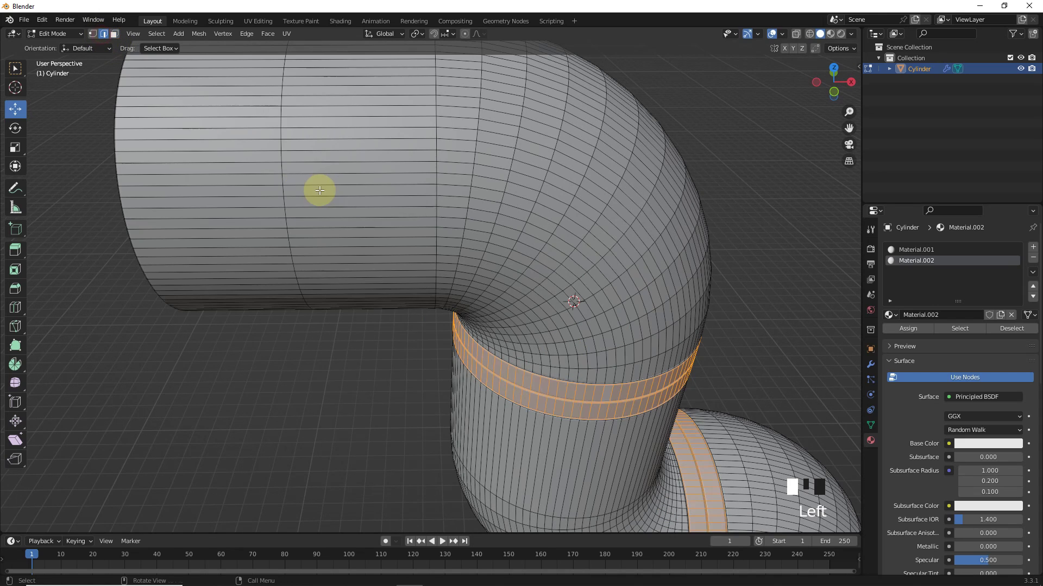
left_click(284, 164, "alt")
key("ctrl+z")
key("ctrl+b")
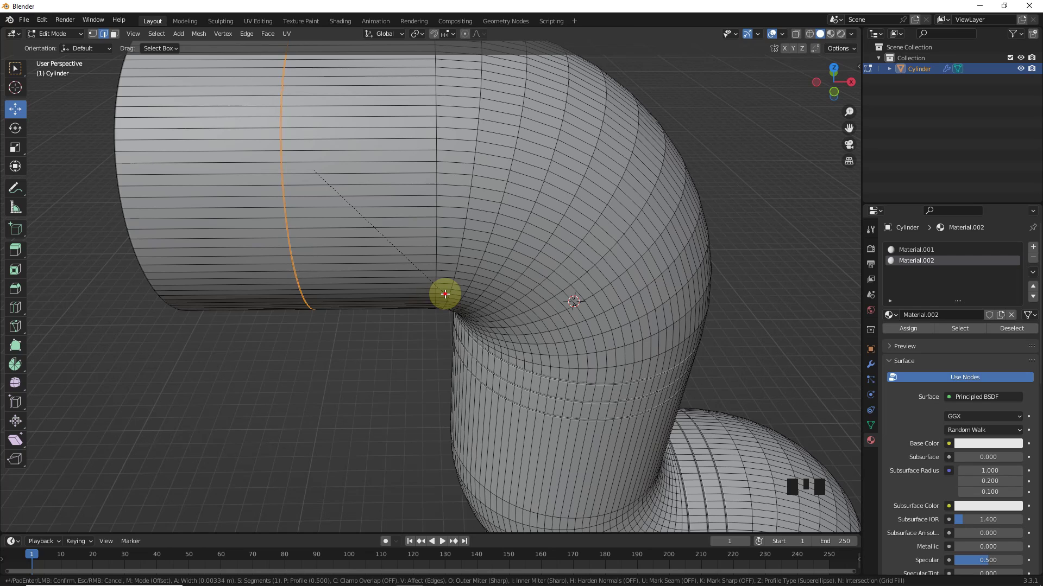
left_click(445, 294)
key("Delete")
left_click(444, 296)
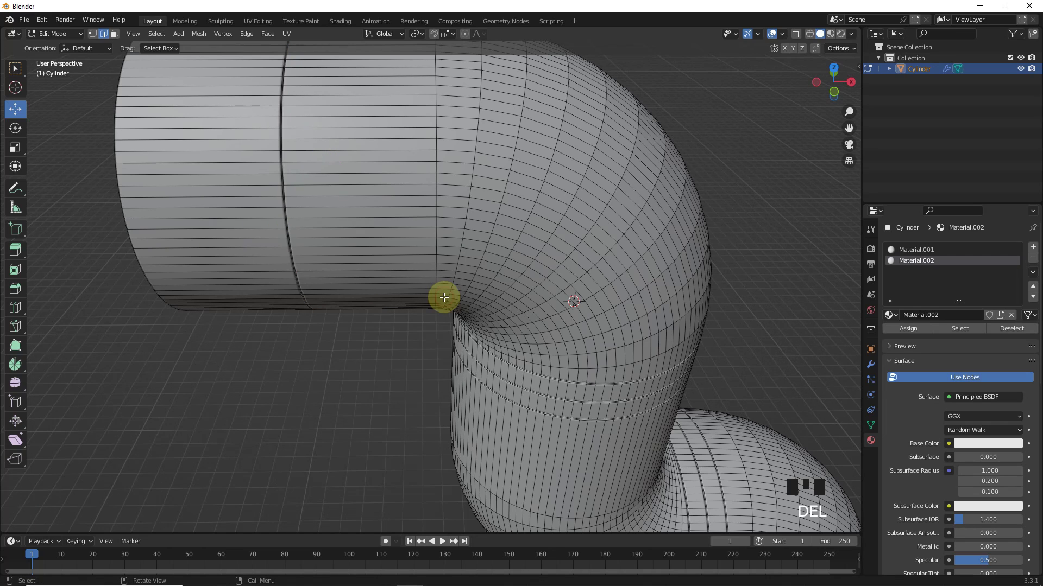
- Select the linked end section at the open upper end and assign the second material to it
key("Tab")
middle_click_drag(468, 245, 419, 250, "shift")
key("Tab")
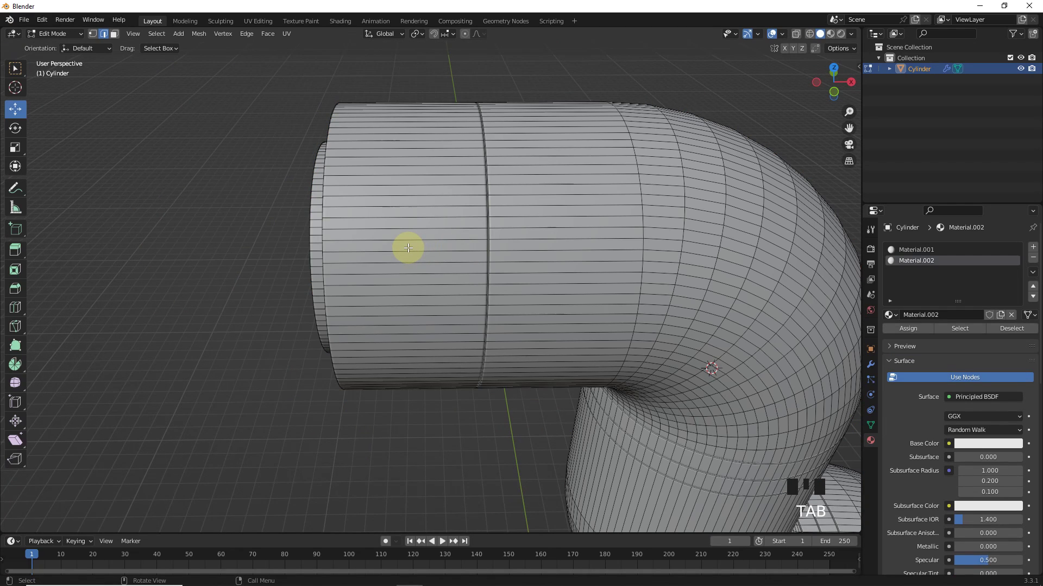
key("l")
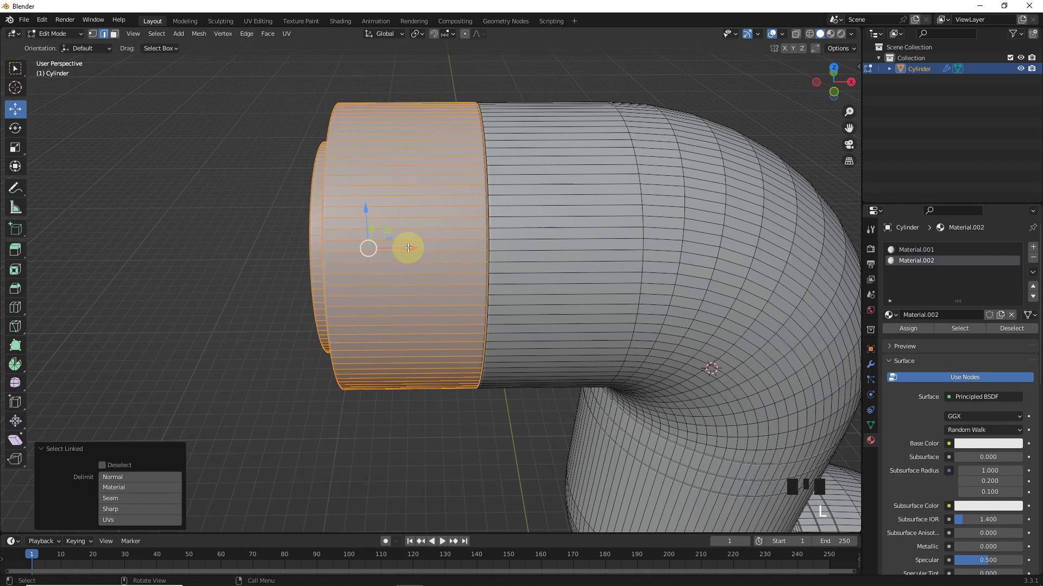
left_click(914, 328)
left_click(1012, 328)
left_click(960, 329)
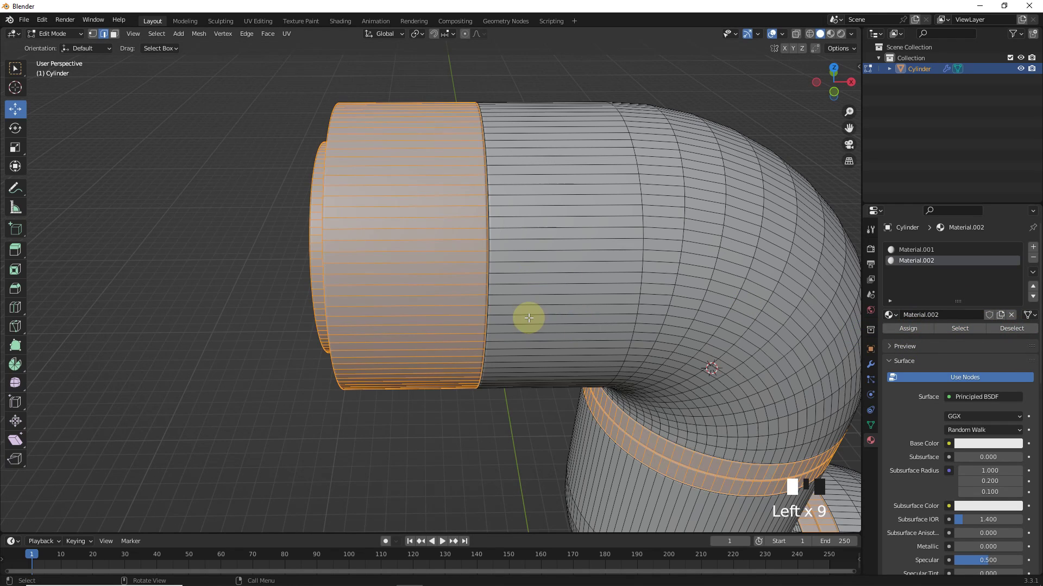
- Select the linked end section, the top elbow and the ring band below it, and separate them into a new object
scroll(528, 318, "down", 2)
left_click(634, 267)
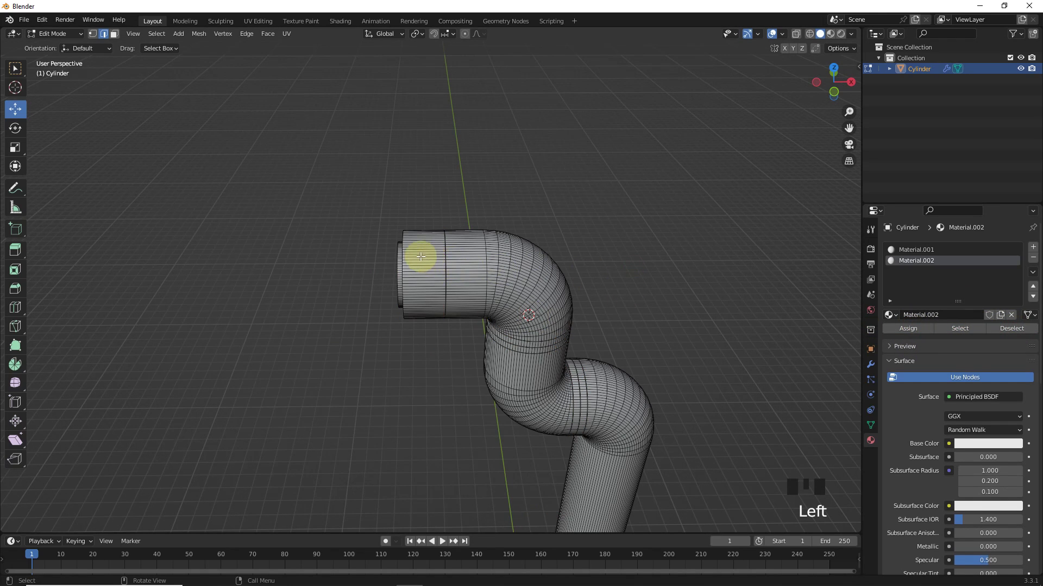
key("l")
key("l")
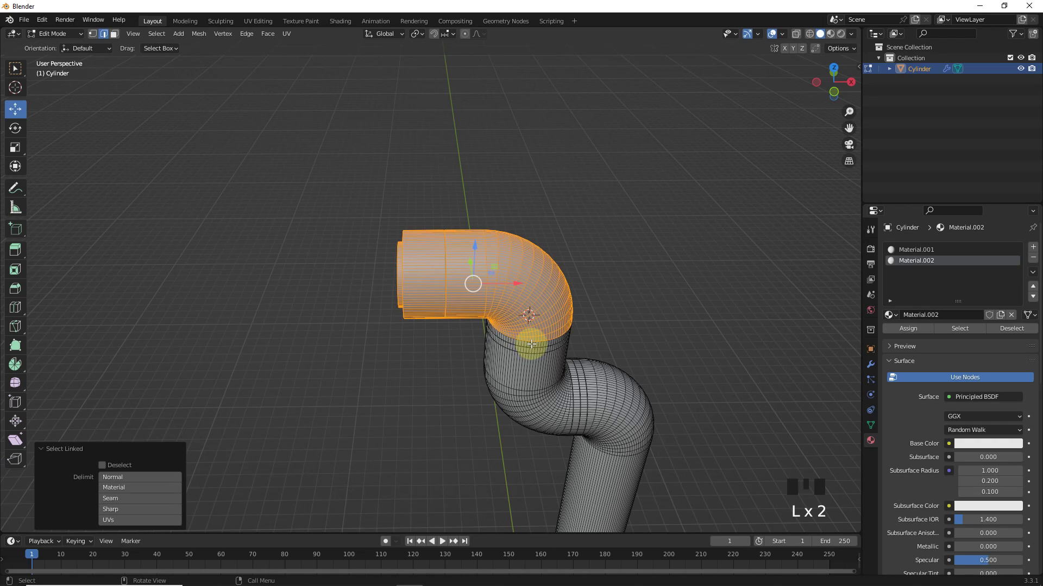
key("p")
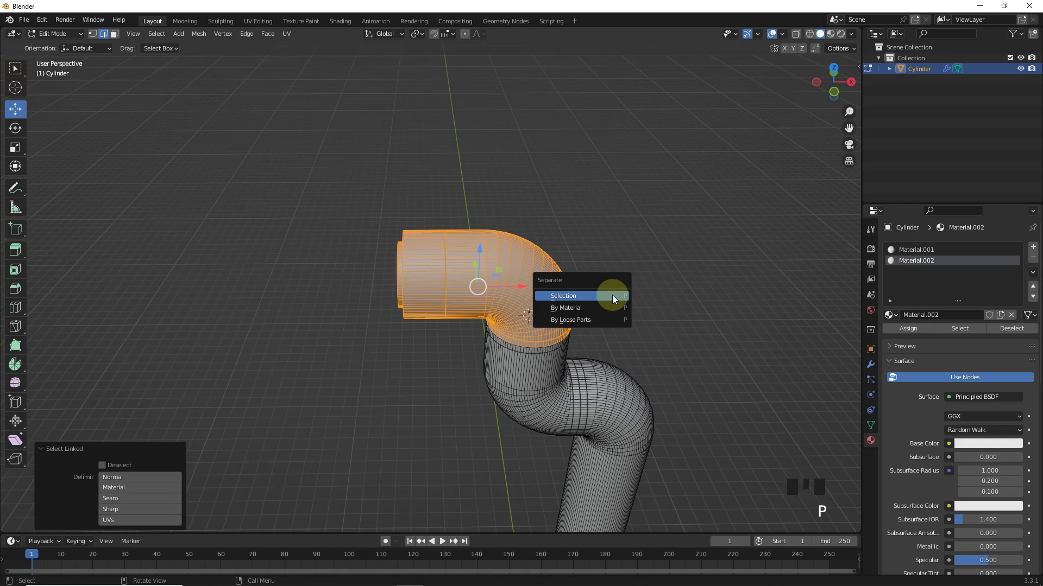
left_click(611, 295)
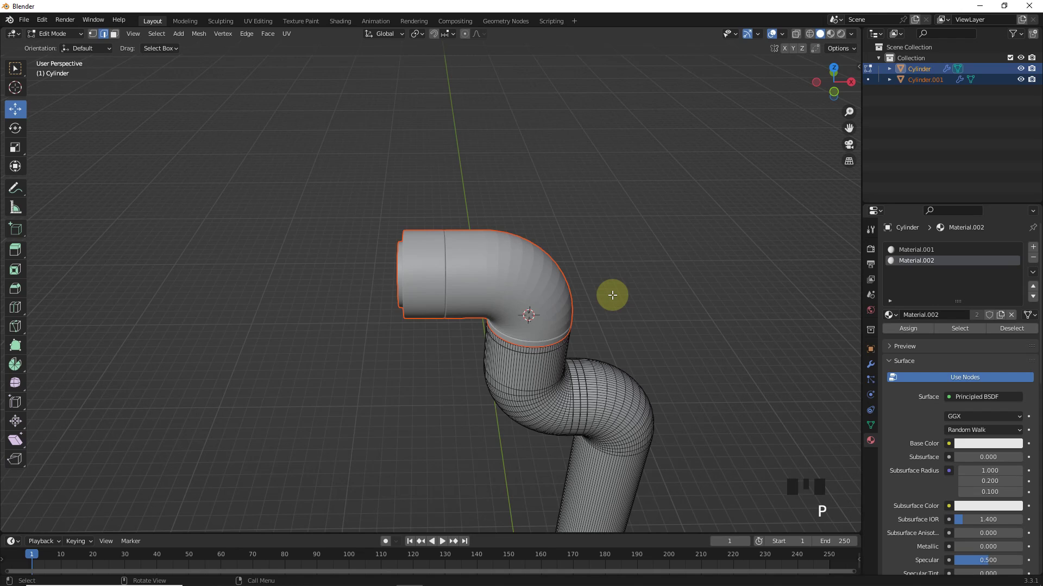
- Select the linked short vertical section with its elbow and ring band, and separate the selection into a new object
key("Tab")
middle_click_drag(611, 295, 496, 234, "shift")
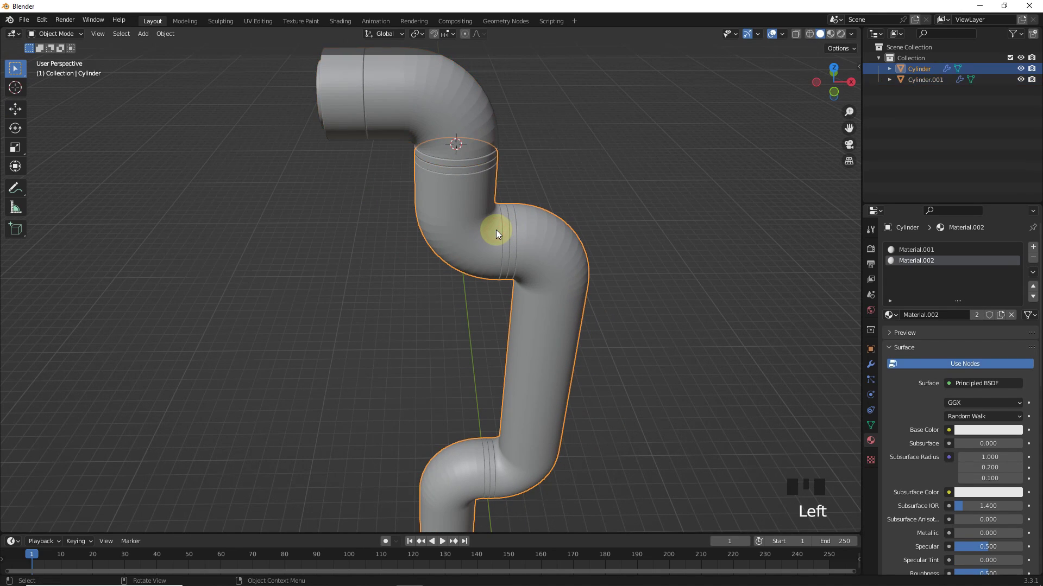
key("Tab")
key("l")
key("l")
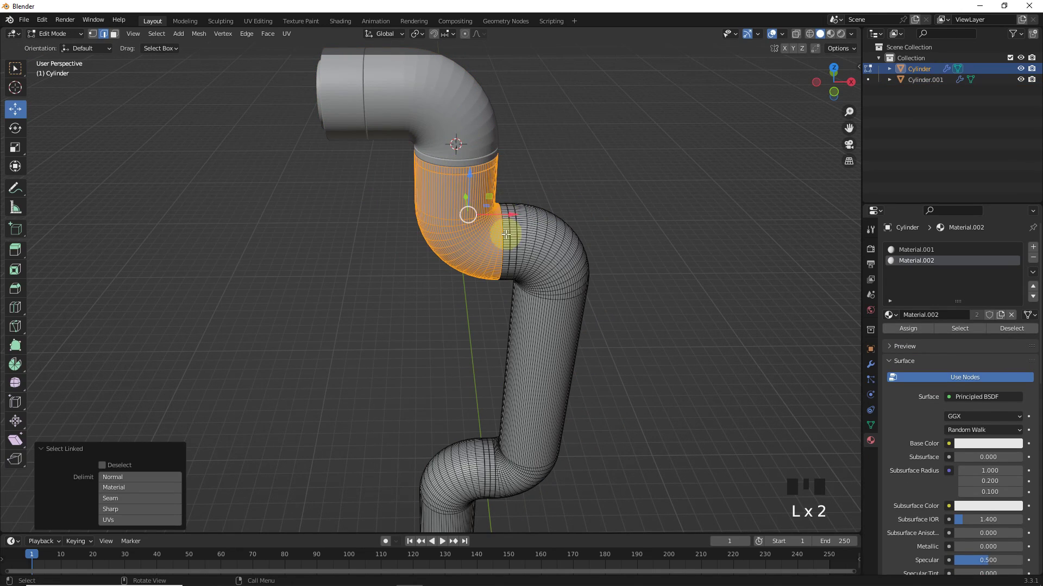
key("p")
left_click(556, 200)
key("Tab")
- Select the linked upper long straight section with its elbows and ring band, and separate them into a new object
key("Tab")
key("l")
key("l")
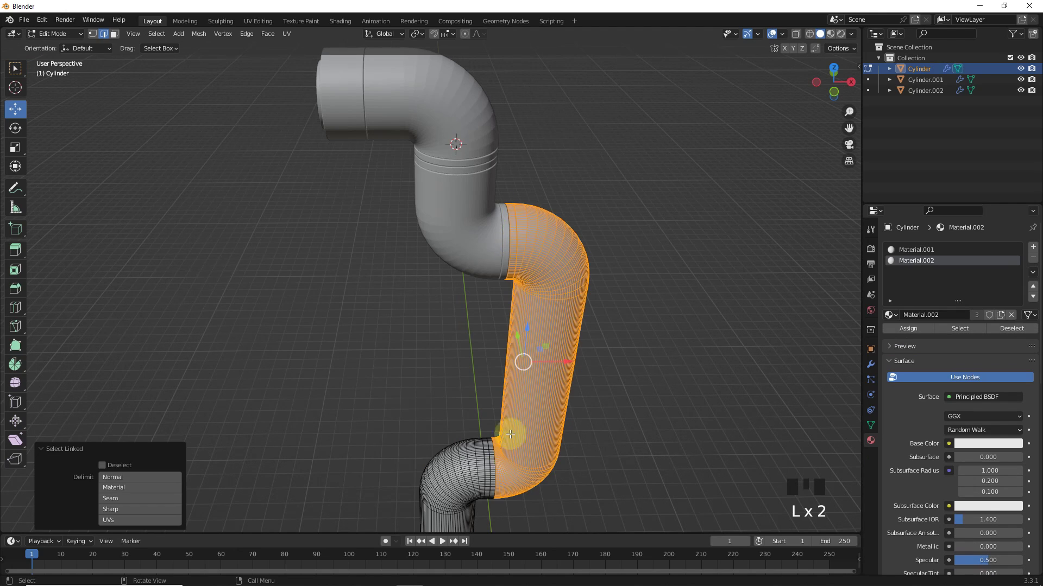
key("p")
left_click(546, 408)
key("Tab")
- Select the linked lower long straight section with its elbows and ring band, and separate them into a new object
middle_click_drag(592, 412, 600, 208, "shift")
left_click(475, 297)
key("Tab")
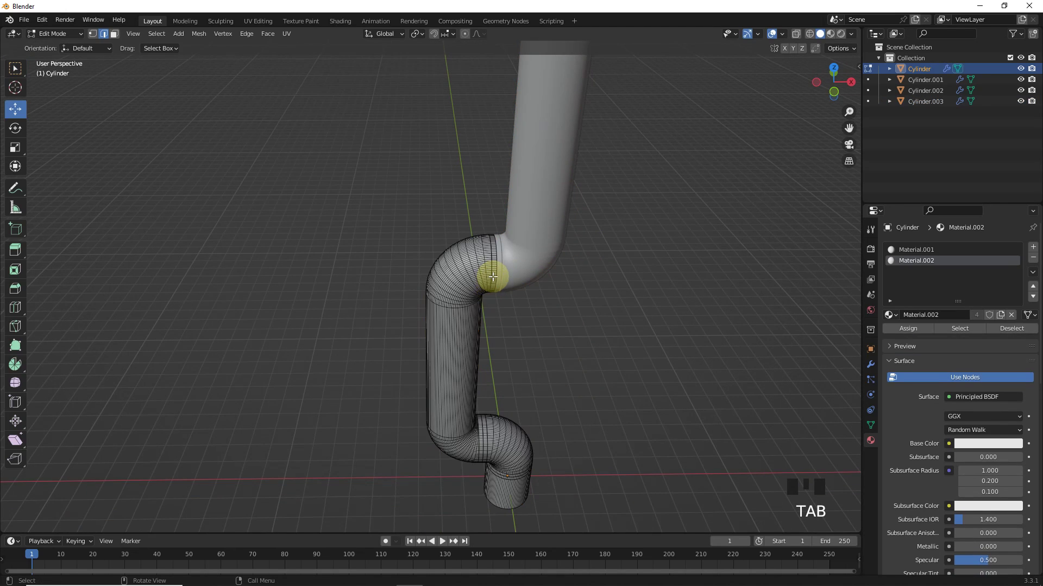
key("l")
key("l")
key("p")
left_click(563, 360)
key("Tab")
- Select the linked lowest elbow and its ring band, and separate them from the bottom pipe stub
middle_click_drag(571, 391, 543, 348, "shift")
left_click(482, 369)
key("Tab")
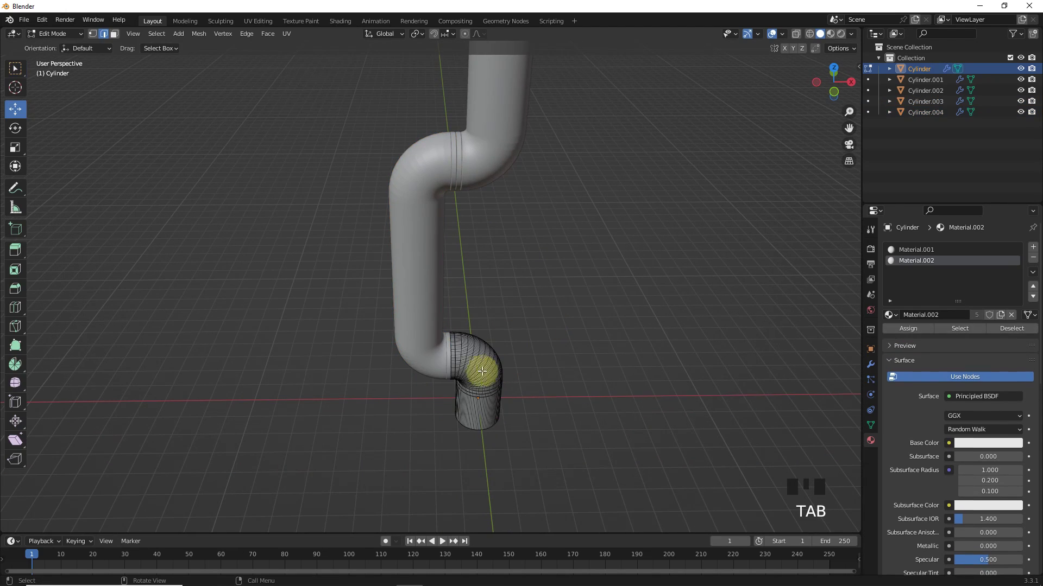
key("l")
key("l")
scroll(548, 348, "down", 5)
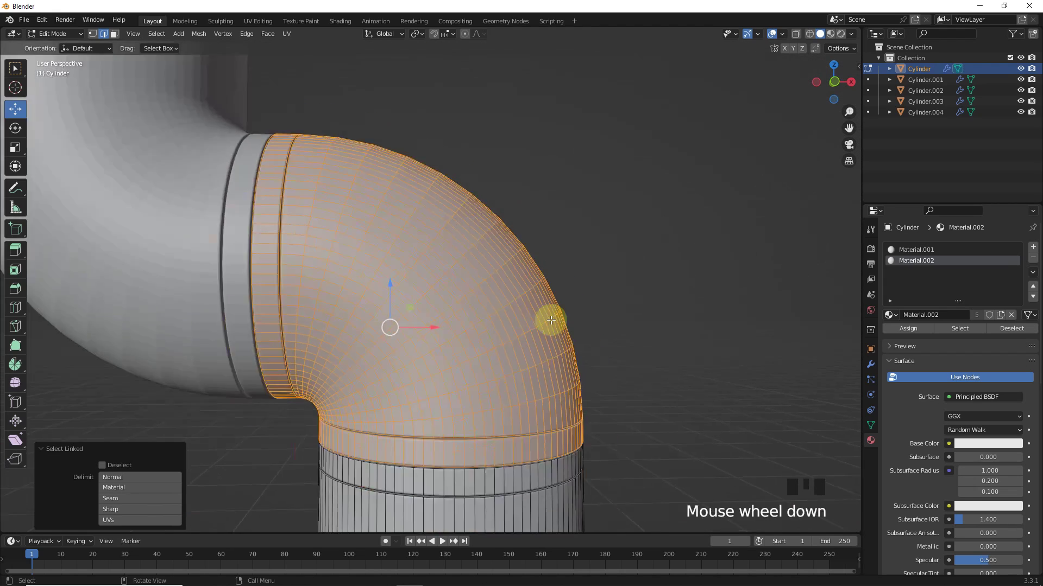
key("p")
left_click(551, 311)
left_click(548, 429)
- Add two edge loops around the ring band at the upper end of the bottom pipe stub
key("ctrl+r")
left_click(519, 415)
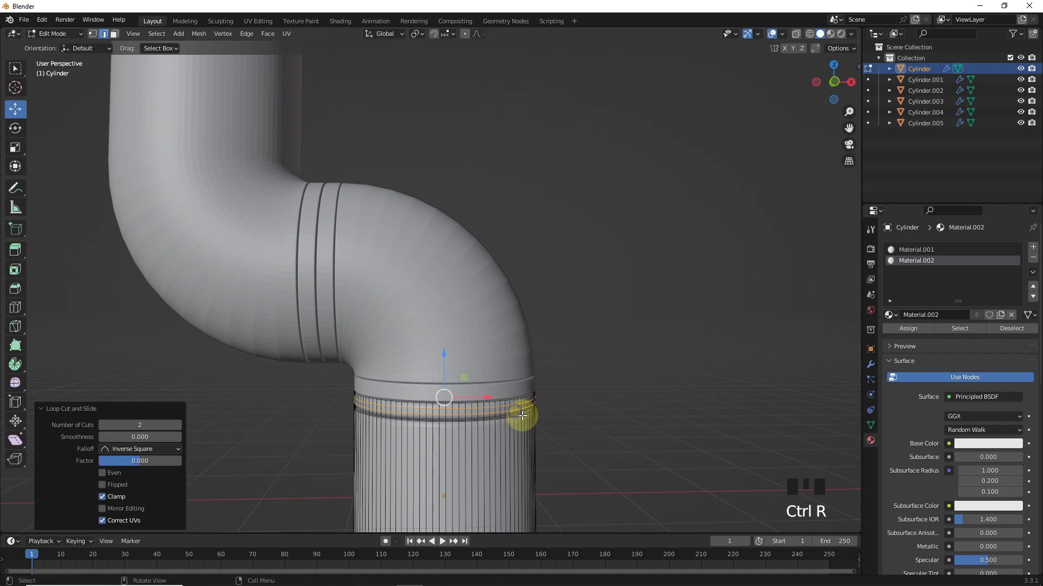
key("Tab")
- Select the lower rim edge loop of the open-ended top piece and snap the 3D cursor to it
scroll(643, 324, "down", 4)
middle_click_drag(643, 324, 591, 300)
scroll(513, 231, "down", 4)
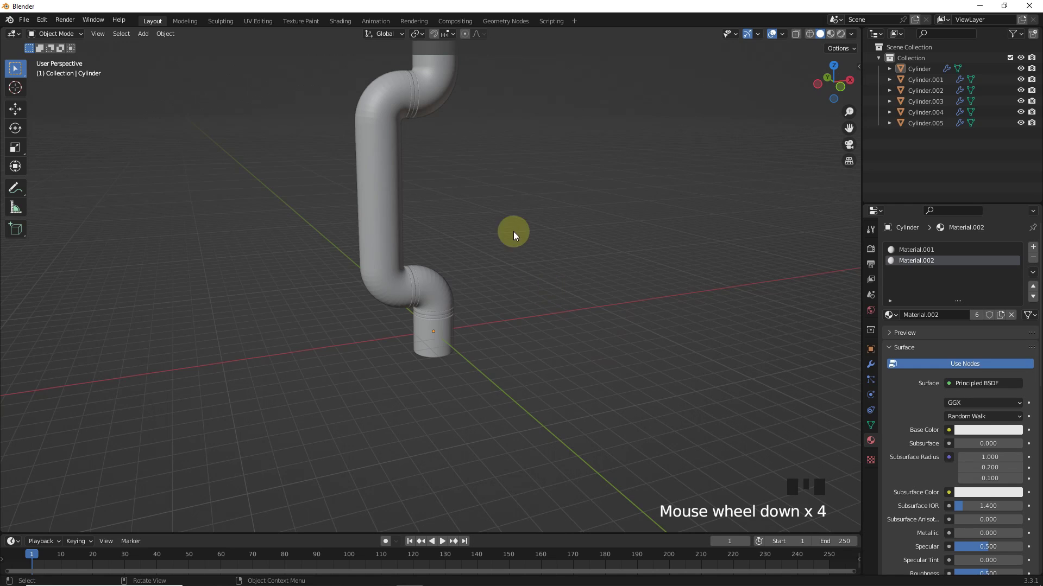
middle_click_drag(513, 232, 523, 365, "shift")
scroll(536, 329, "down", 2)
middle_click_drag(536, 329, 556, 329, "shift")
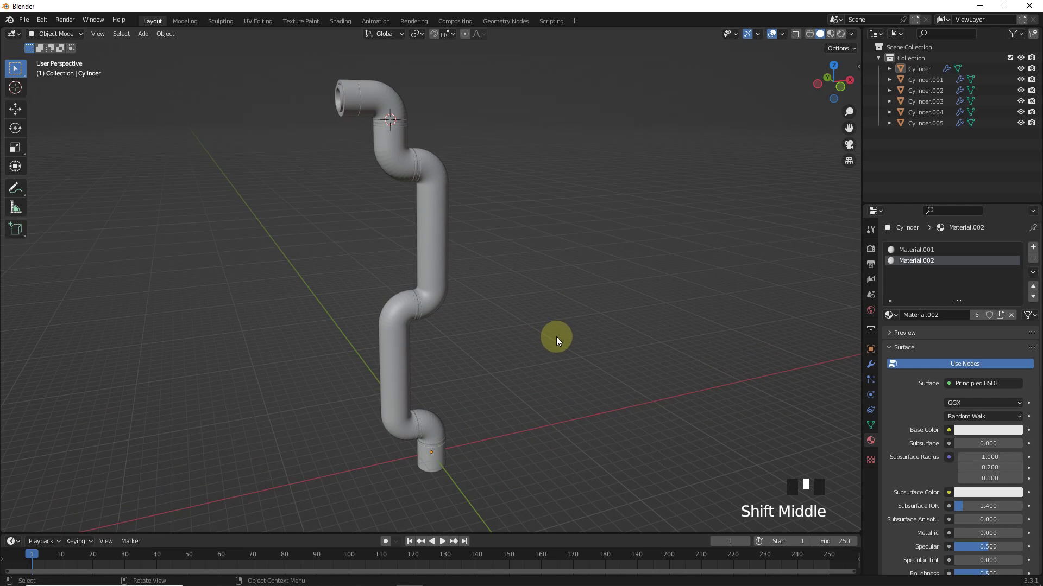
scroll(544, 414, "up", 5)
left_click(439, 260)
key("Tab")
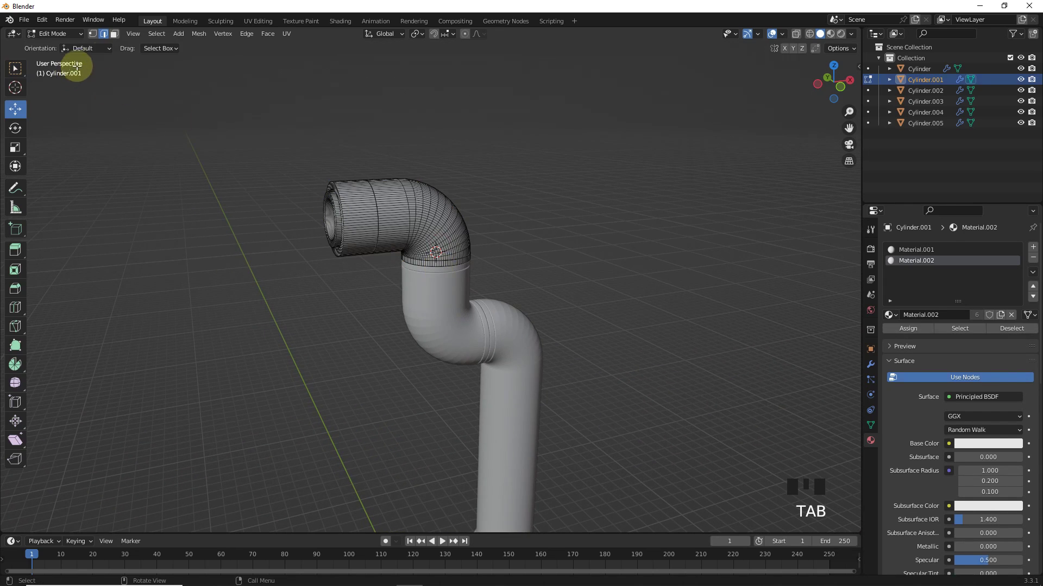
scroll(454, 297, "down", 4)
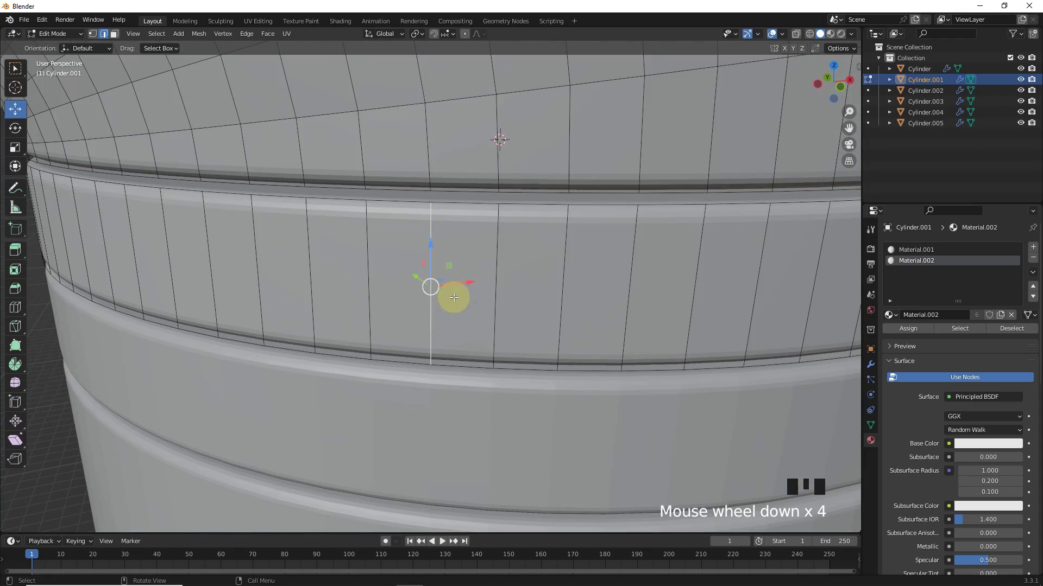
scroll(461, 361, "down", 5)
middle_click_drag(461, 356, 517, 284)
scroll(526, 333, "down", 4)
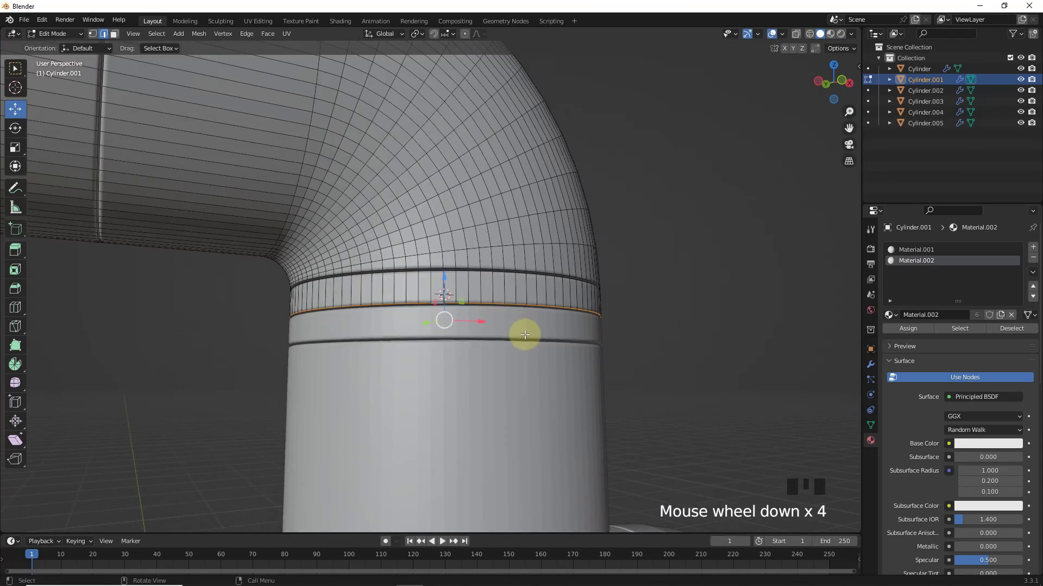
middle_click_drag(526, 333, 545, 322)
key("shift+s")
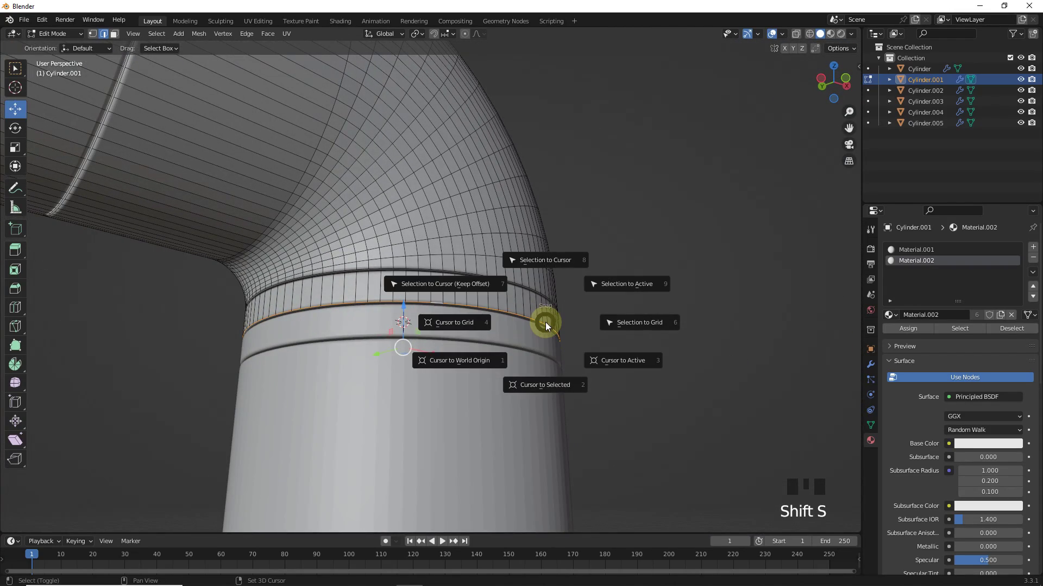
left_click(543, 384)
- Set the origin of the open-ended top piece to the 3D cursor
middle_click_drag(548, 358, 515, 379)
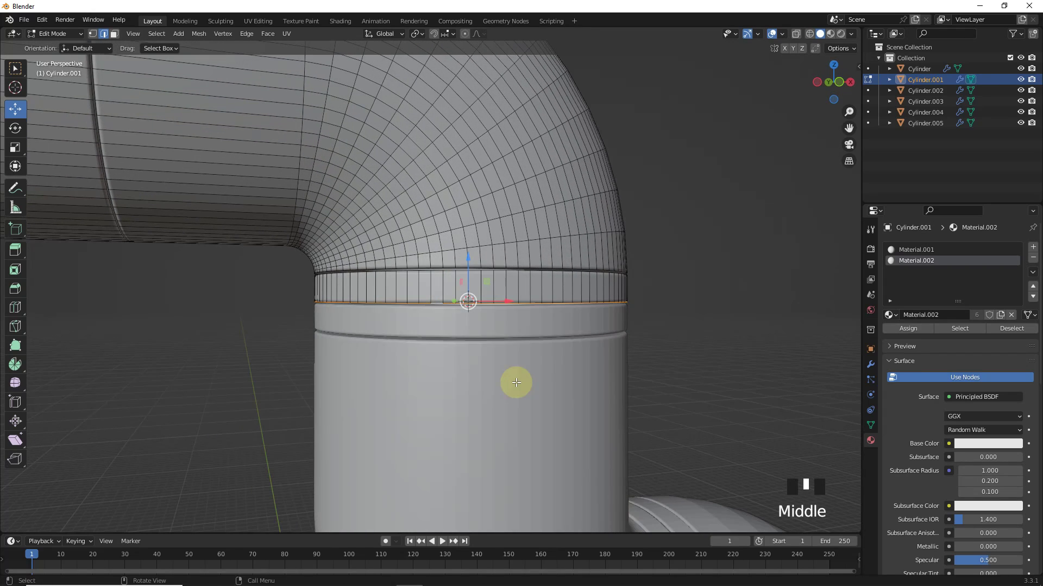
key("Tab")
scroll(464, 333, "down", 5)
left_click(165, 33)
mouse_move(223, 65)
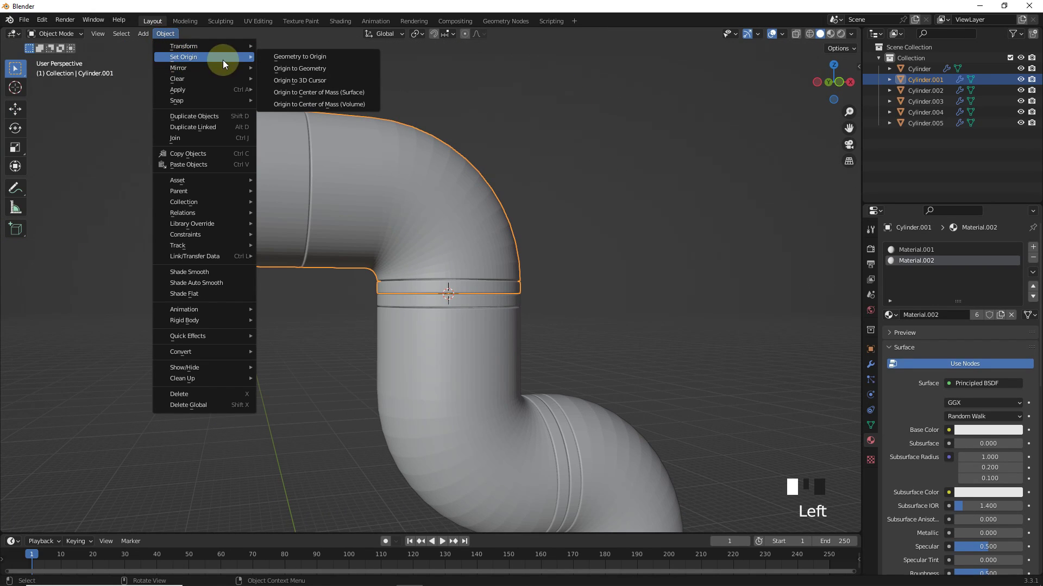
left_click(297, 82)
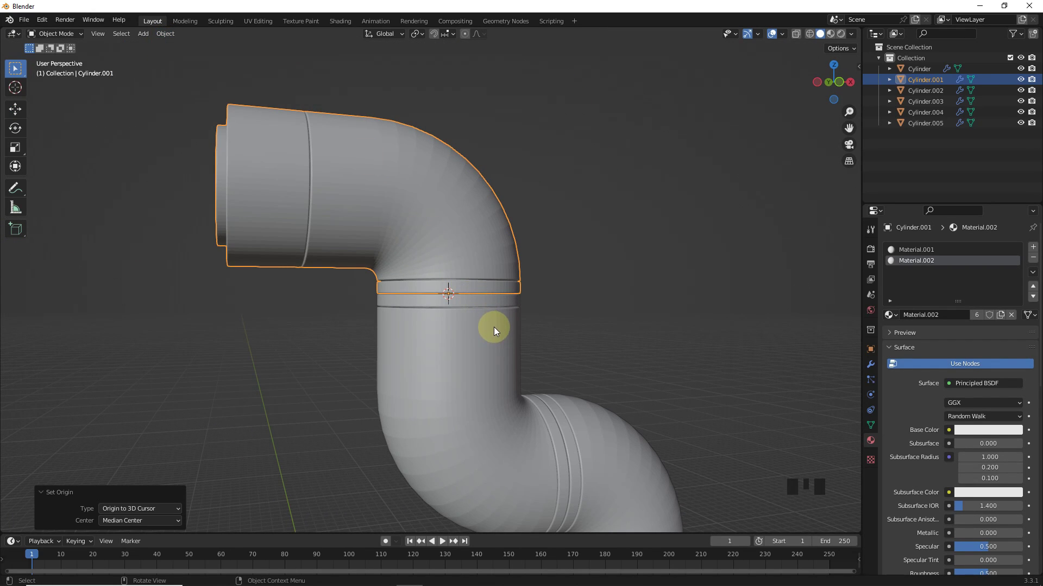
- Snap the 3D cursor to the lower rim of the short second segment and set that segment's origin there
middle_click_drag(493, 327, 421, 262, "shift")
left_click(422, 261)
key("Tab")
left_click(507, 361, "alt")
key("shift+s")
left_click(508, 419)
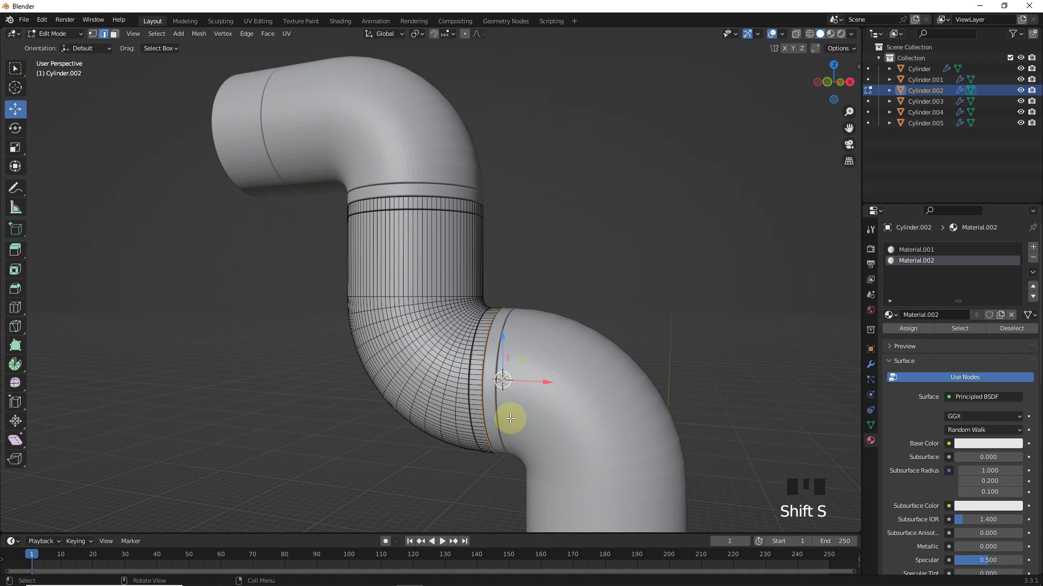
key("Tab")
left_click(165, 33)
mouse_move(223, 61)
left_click(298, 81)
- Snap the 3D cursor to the lower rim of the upper long segment and set that segment's origin there
middle_click_drag(550, 354, 481, 328, "shift")
left_click(446, 400)
key("Tab")
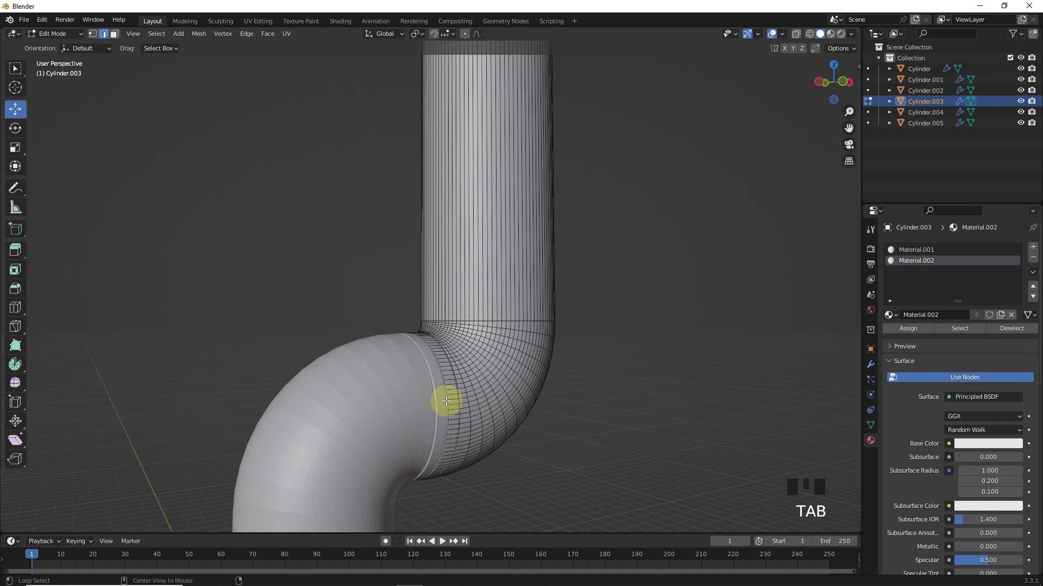
scroll(451, 412, "up", 2)
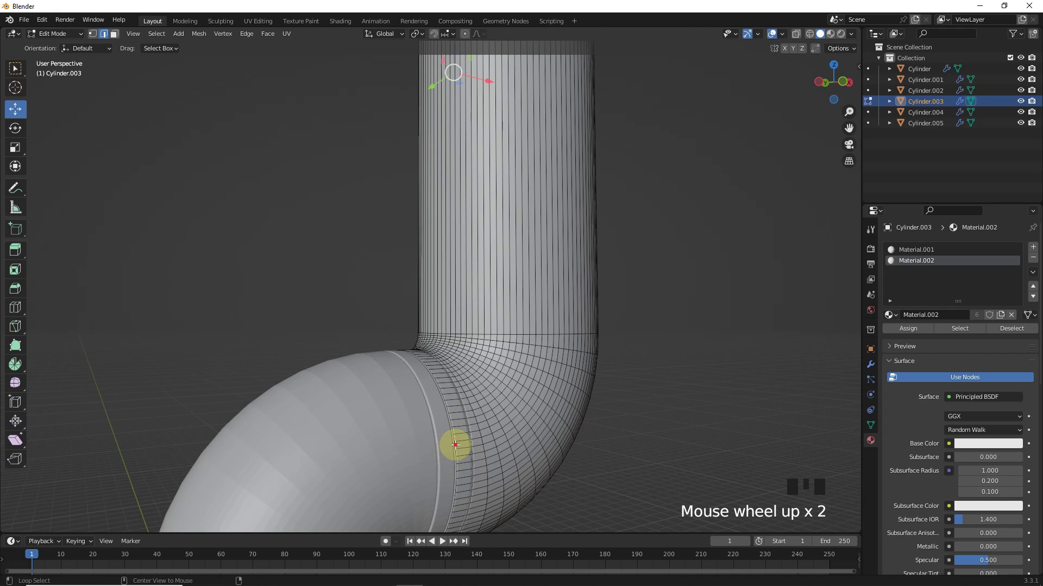
key("shift+s")
left_click(513, 503)
key("Tab")
left_click(165, 33)
mouse_move(227, 58)
left_click(300, 80)
- Snap the 3D cursor to the lower rim of the lower long segment and set that segment's origin there
middle_click_drag(462, 348, 551, 337)
left_click(505, 261)
key("Tab")
key("Tab")
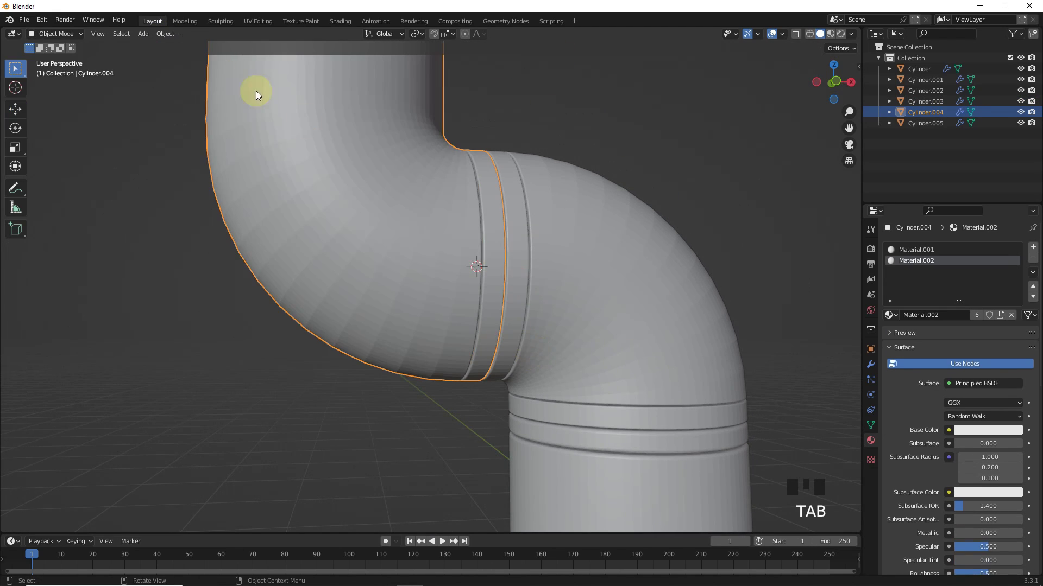
left_click(165, 33)
mouse_move(227, 58)
left_click(300, 80)
- Snap the 3D cursor to the lower rim of the lowest elbow, set its origin there and deselect it
left_click(698, 345)
key("Tab")
left_click(644, 429, "alt")
key("shift+s")
left_click(689, 411)
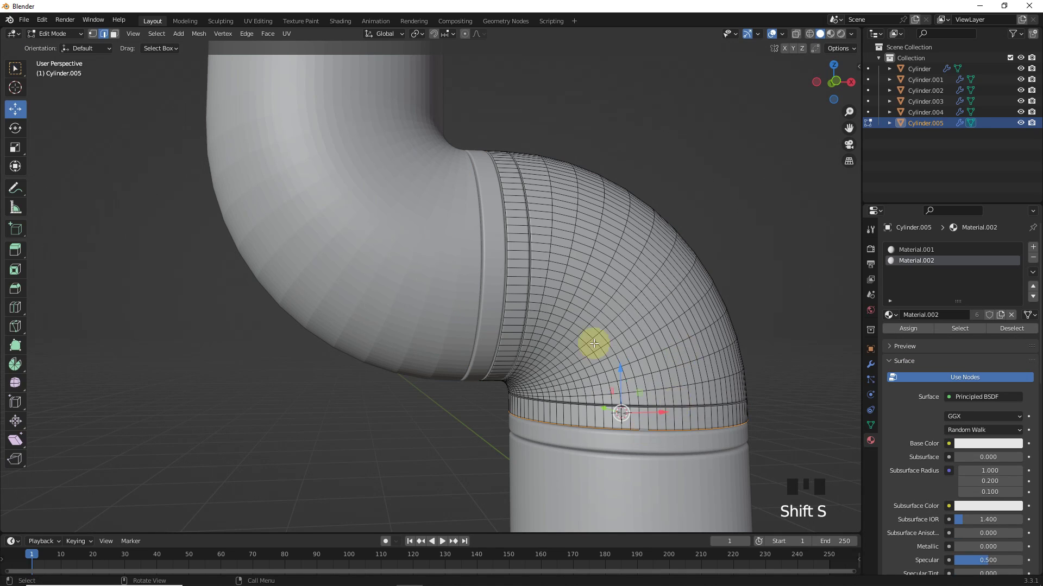
key("Tab")
left_click(165, 34)
left_click(300, 80)
left_click(687, 184)
- Test-rotate the lower long segment about the global X axis and undo the rotation
scroll(603, 182, "down", 10)
middle_click_drag(583, 182, 584, 340, "shift")
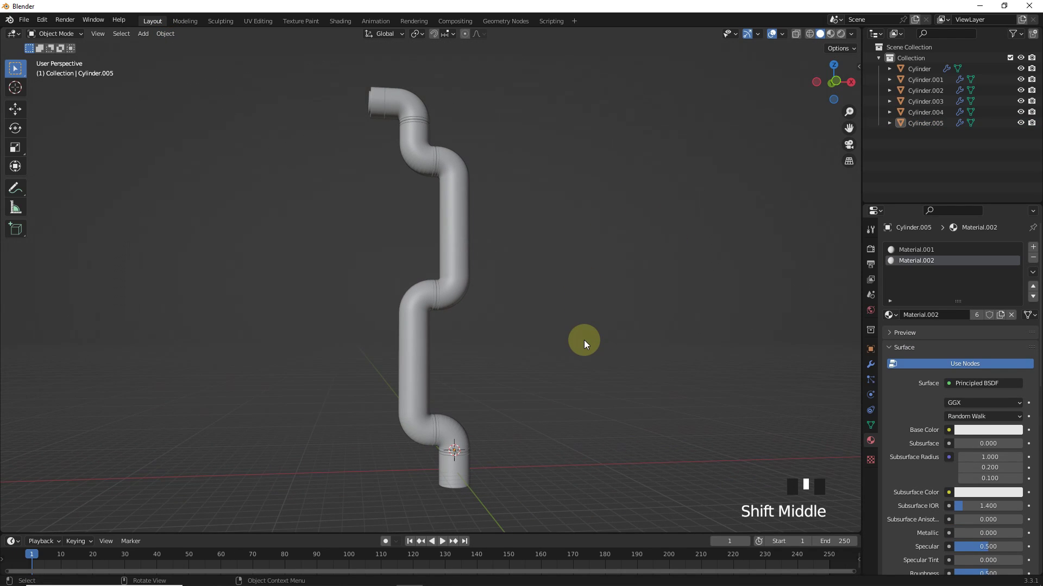
left_click(420, 344)
key("r")
key("x")
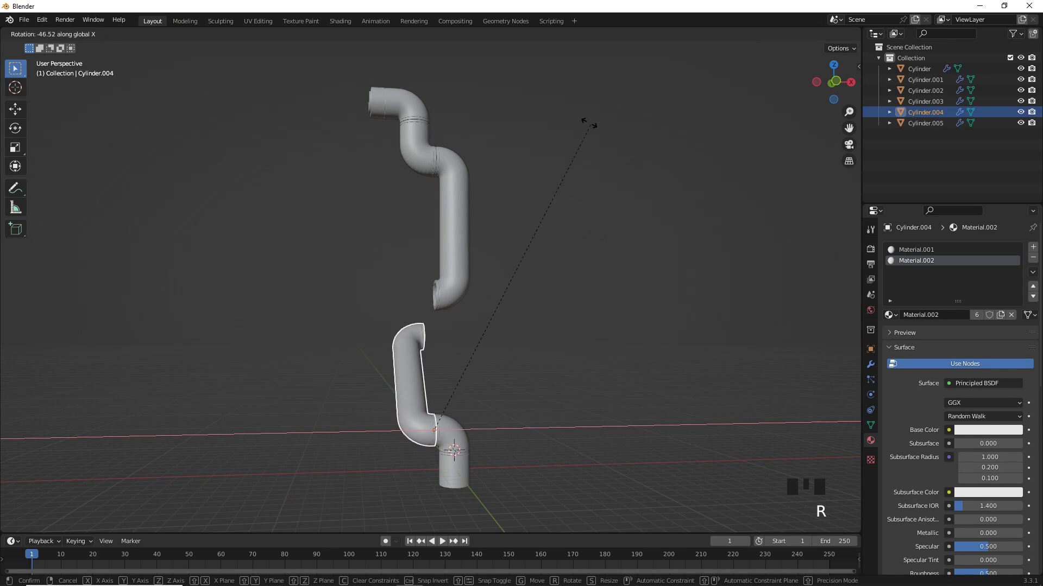
left_click(646, 333)
left_click(460, 266)
middle_click_drag(532, 271, 459, 237)
key("ctrl+z")
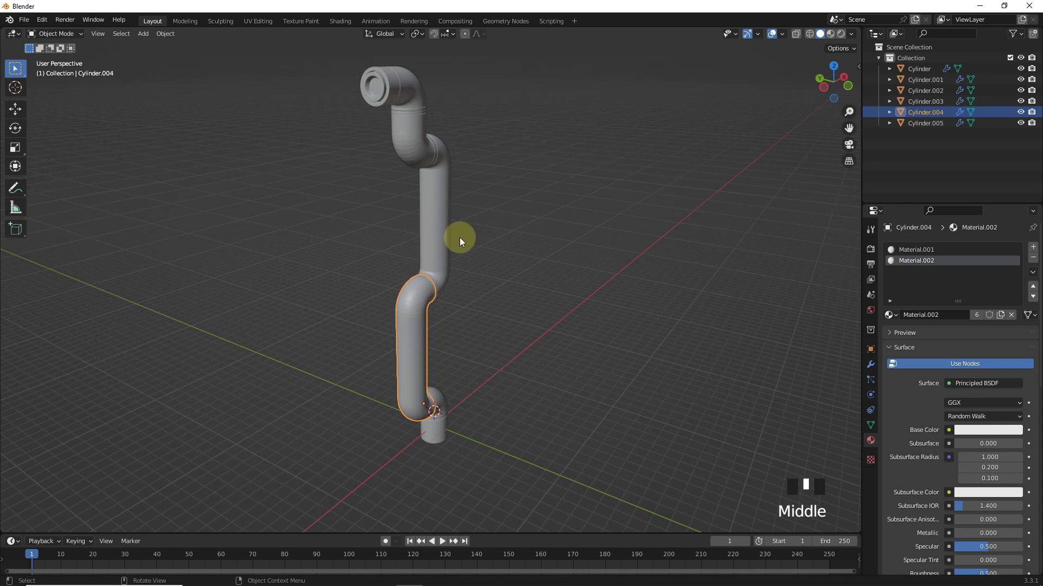
- Test-rotate the upper long, short, top and lowest elbow segments about their origins, cancelling each rotation
left_click(435, 239)
key("r")
key("Escape")
left_click(410, 139)
key("r")
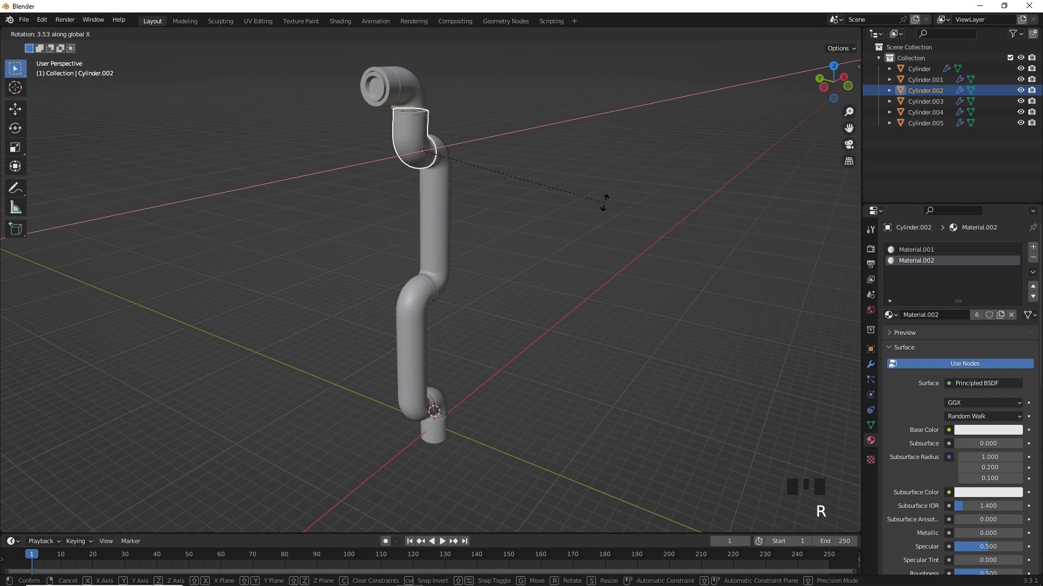
left_click(426, 70)
key("r")
key("Escape")
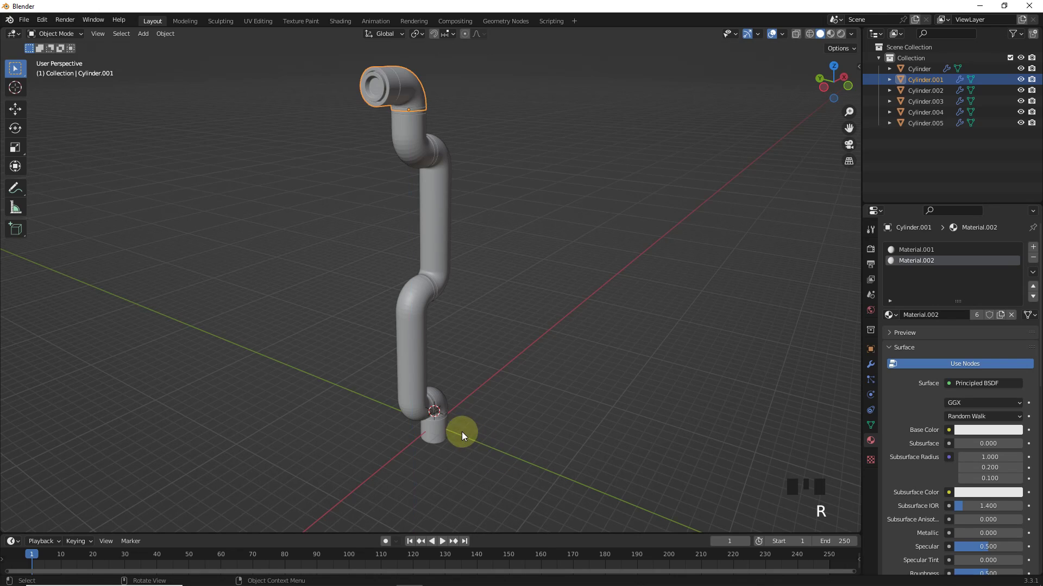
left_click(437, 410)
key("r")
key("Escape")
left_click(566, 351)
middle_click_drag(566, 351, 695, 392)
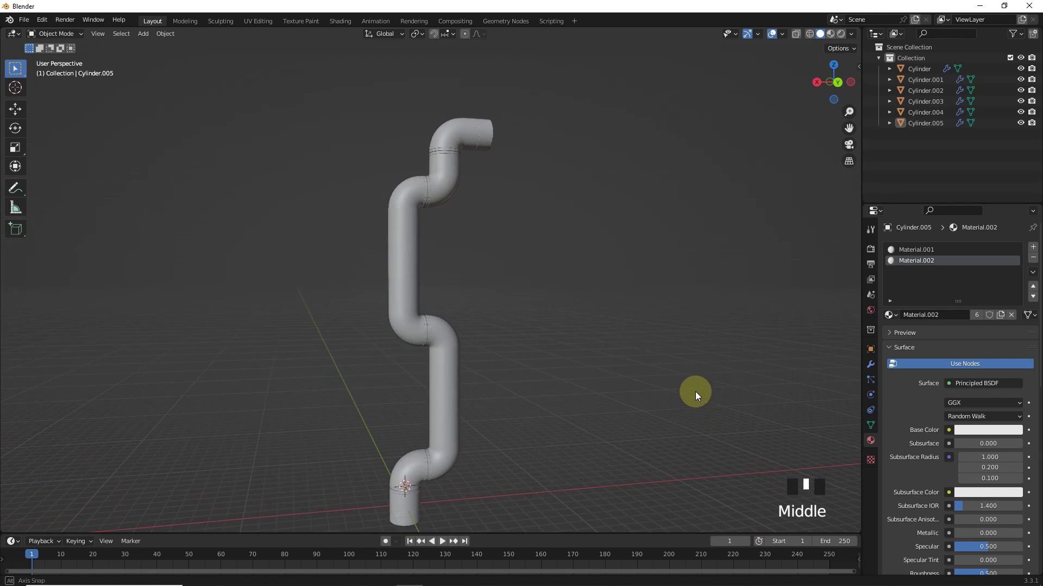